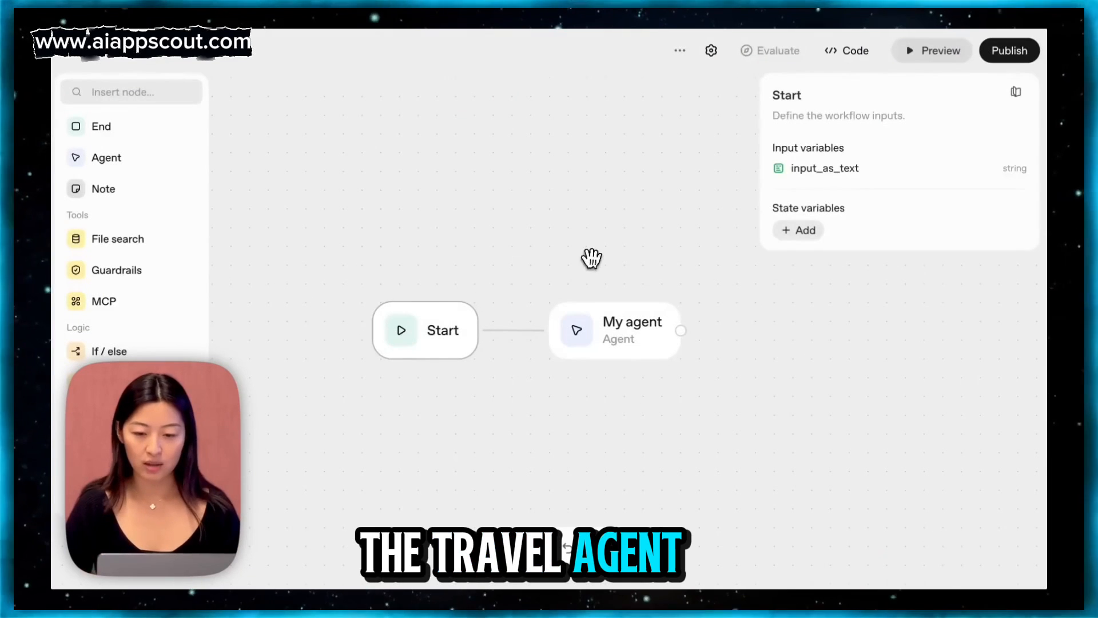
# Step: Rename the My agent node to "Classifier"
pyautogui.click(592, 258)
pyautogui.click(639, 342)
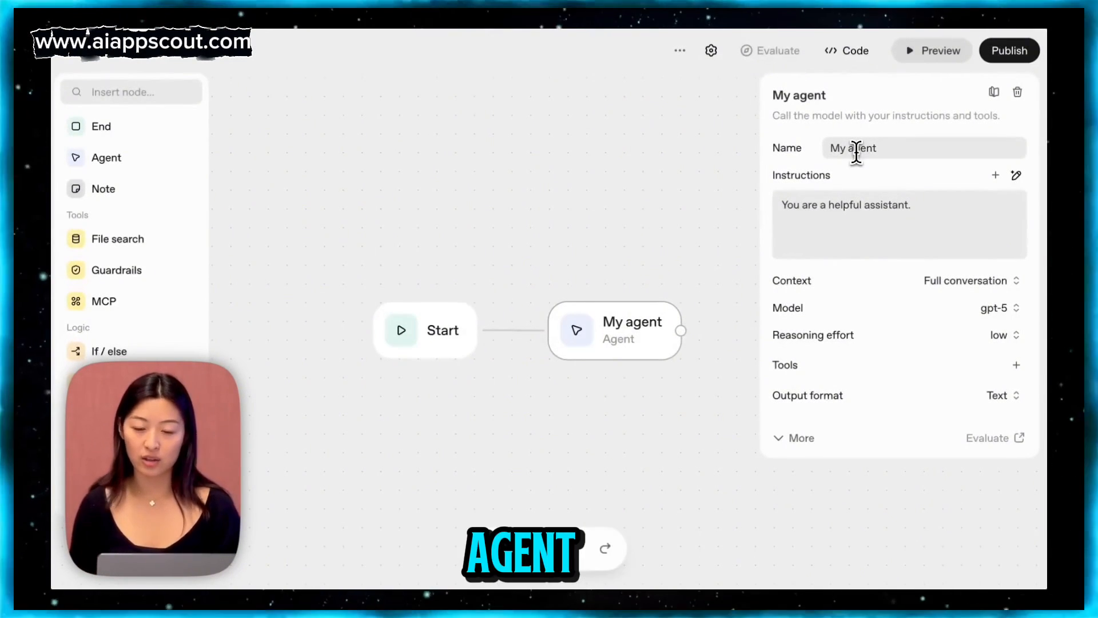
pyautogui.tripleClick(856, 150)
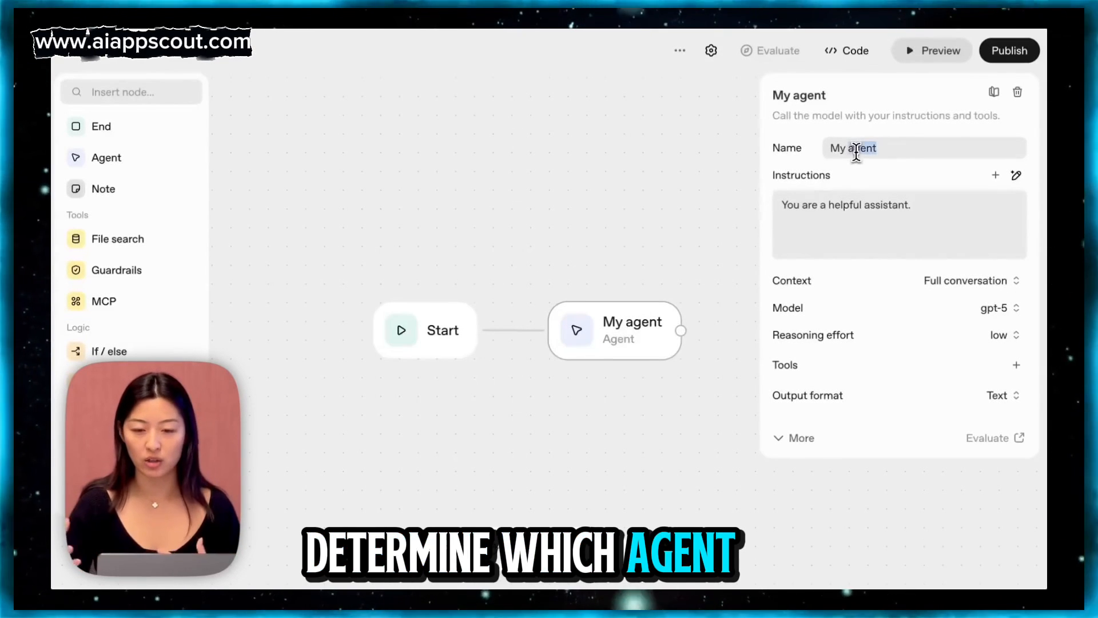
pyautogui.write('Classifier')
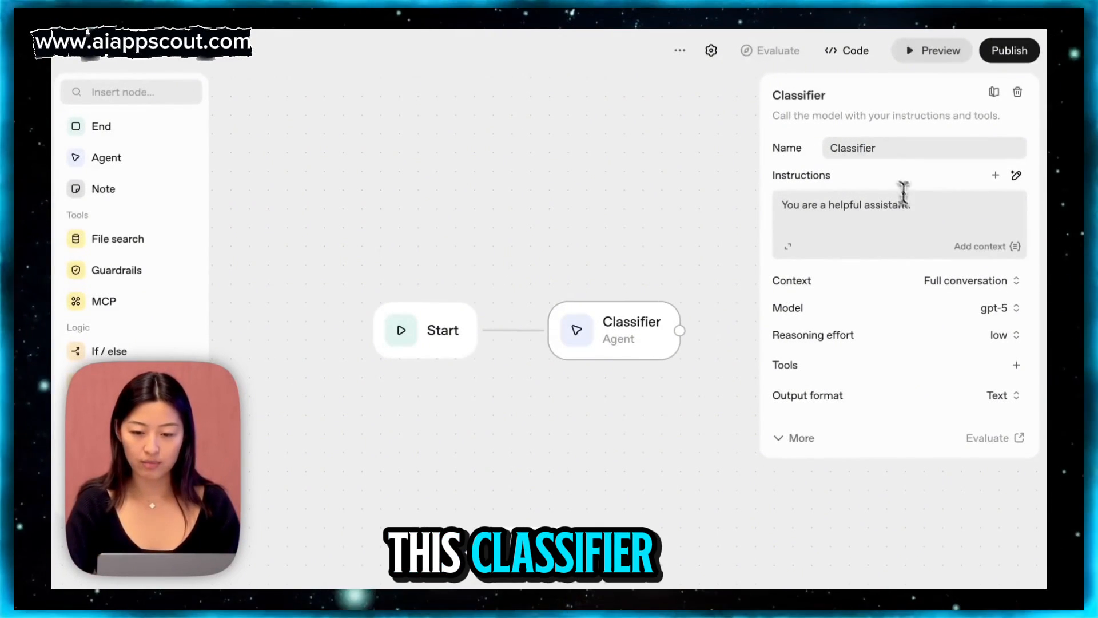
# Step: Set the Classifier's instructions to "You are a helpful travel assistant for classifying whether a message is about an itinerary or a flight."
pyautogui.click(864, 206)
pyautogui.write('trave')
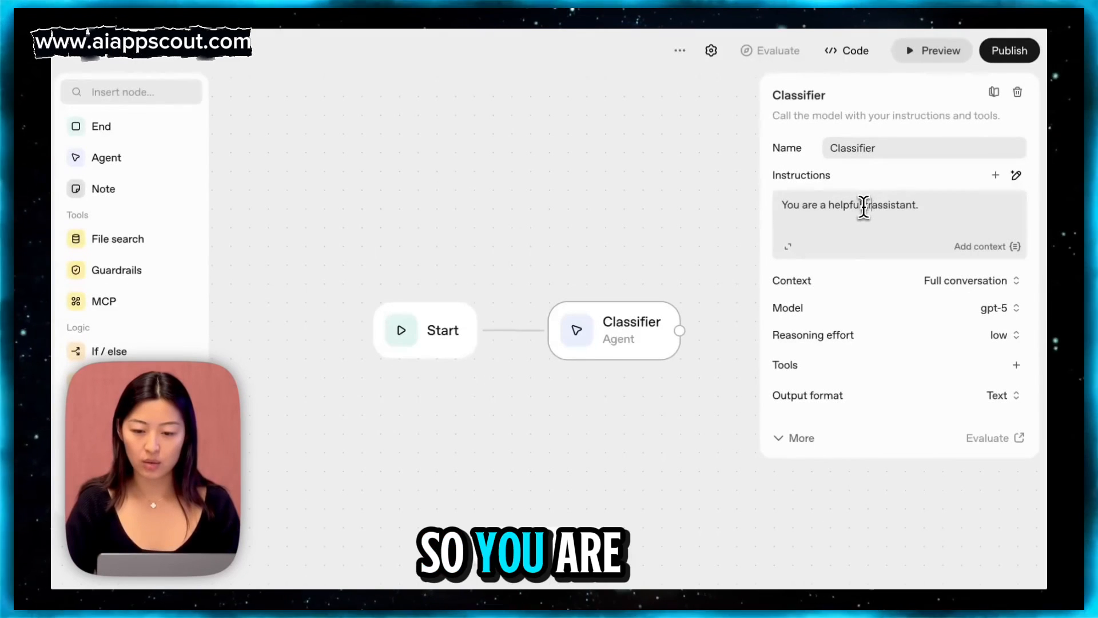
pyautogui.write('l ')
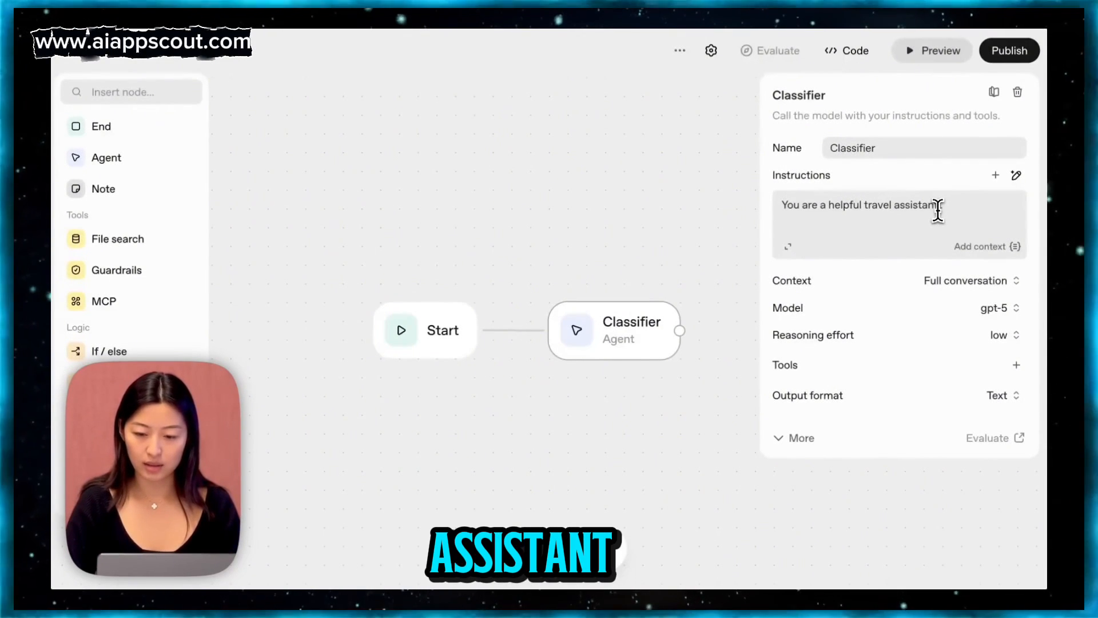
pyautogui.write(' classifying w')
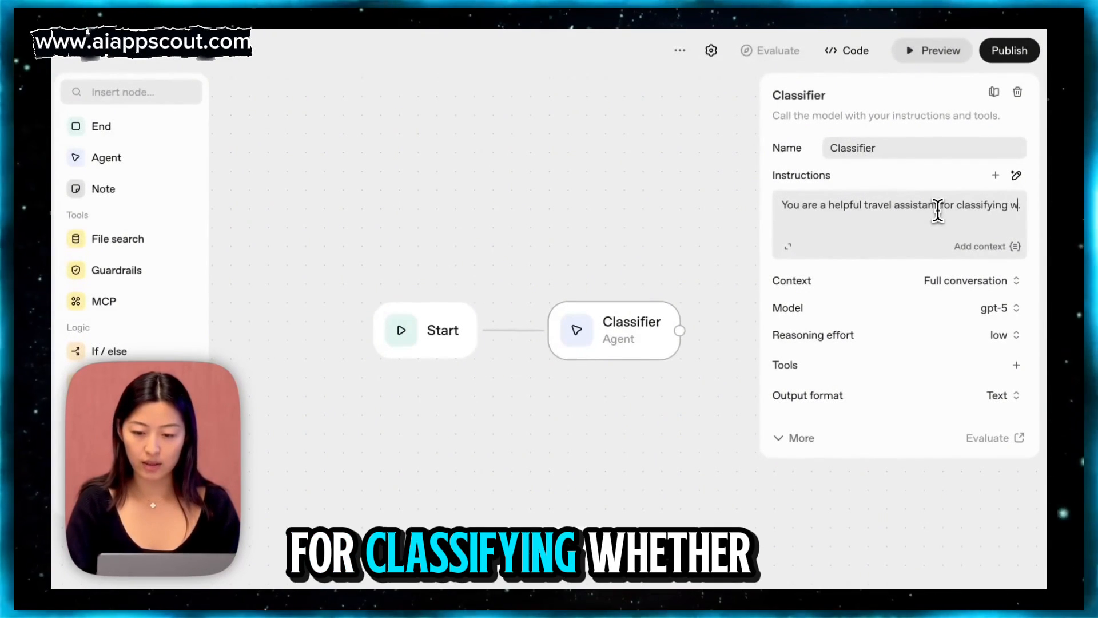
pyautogui.write('hether a message is a')
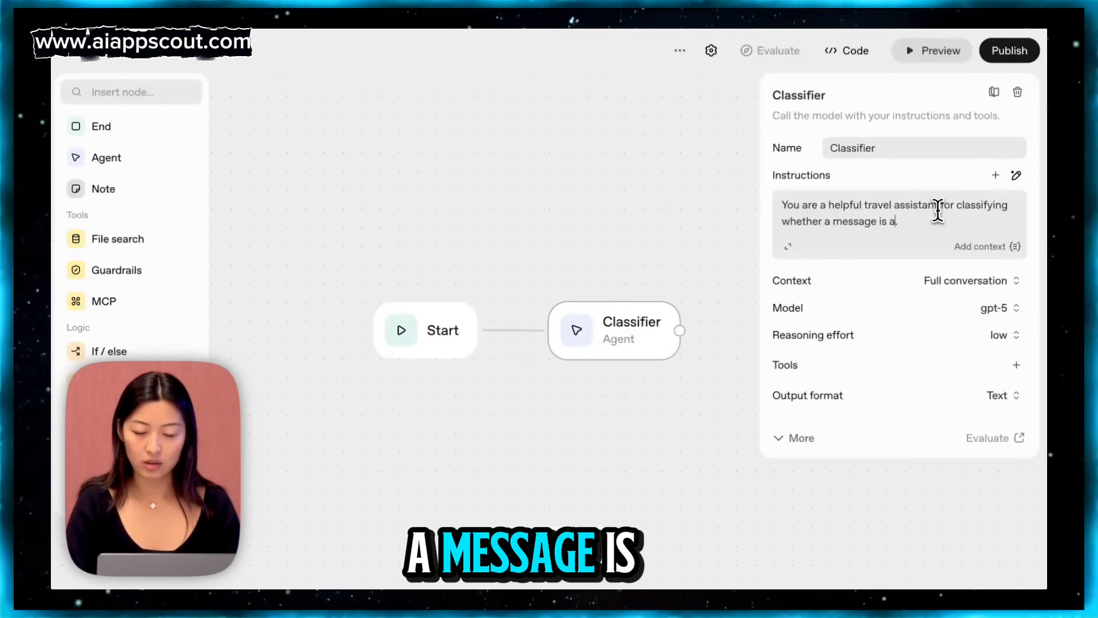
pyautogui.write('bout an itiner')
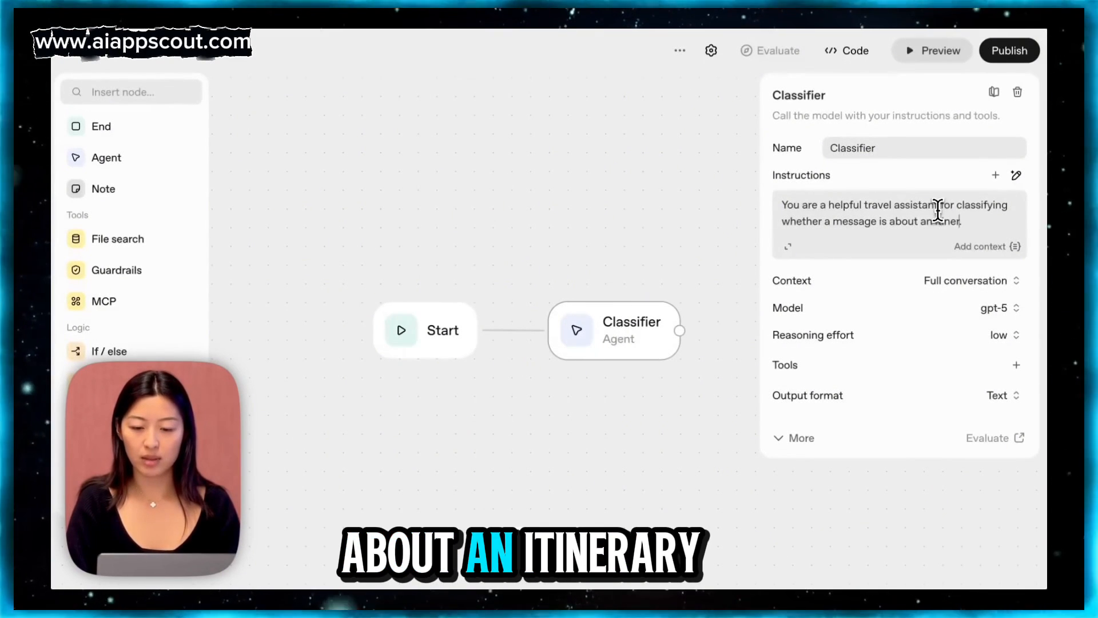
pyautogui.write('ary or a flight')
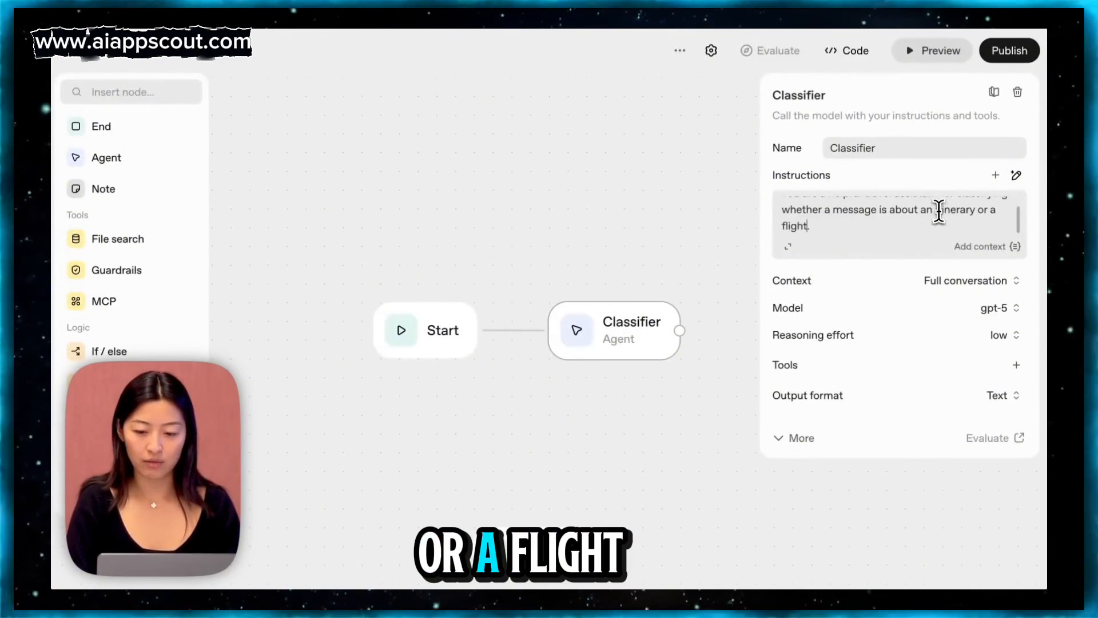
# Step: Set the Classifier's output format to JSON and add an ENUM property named "classification" to its response schema
pyautogui.click(1015, 397)
pyautogui.click(988, 456)
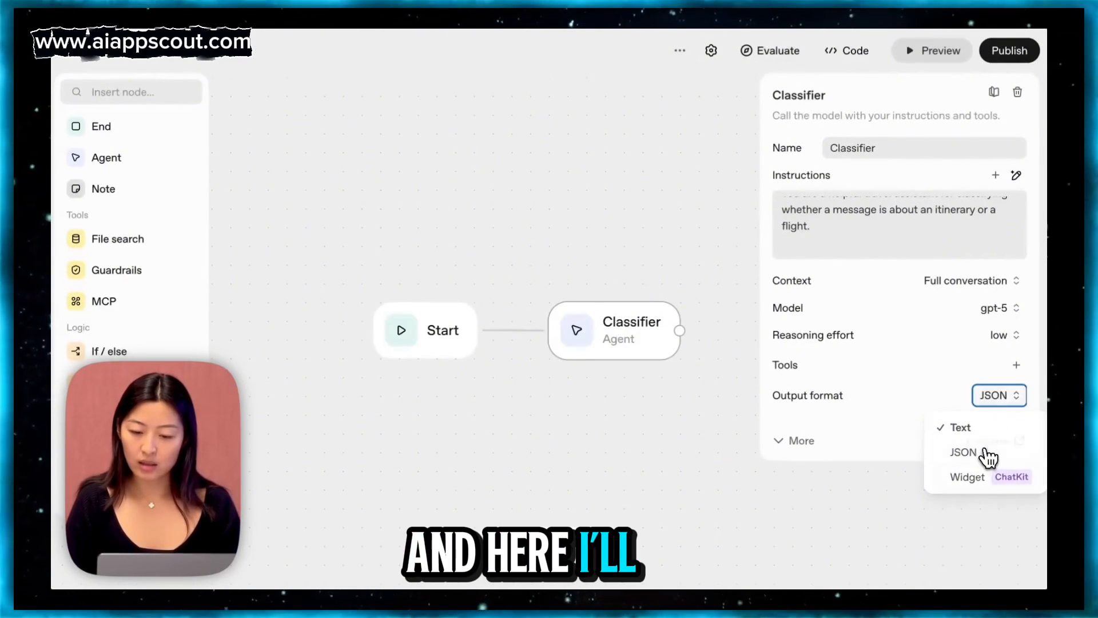
pyautogui.click(834, 424)
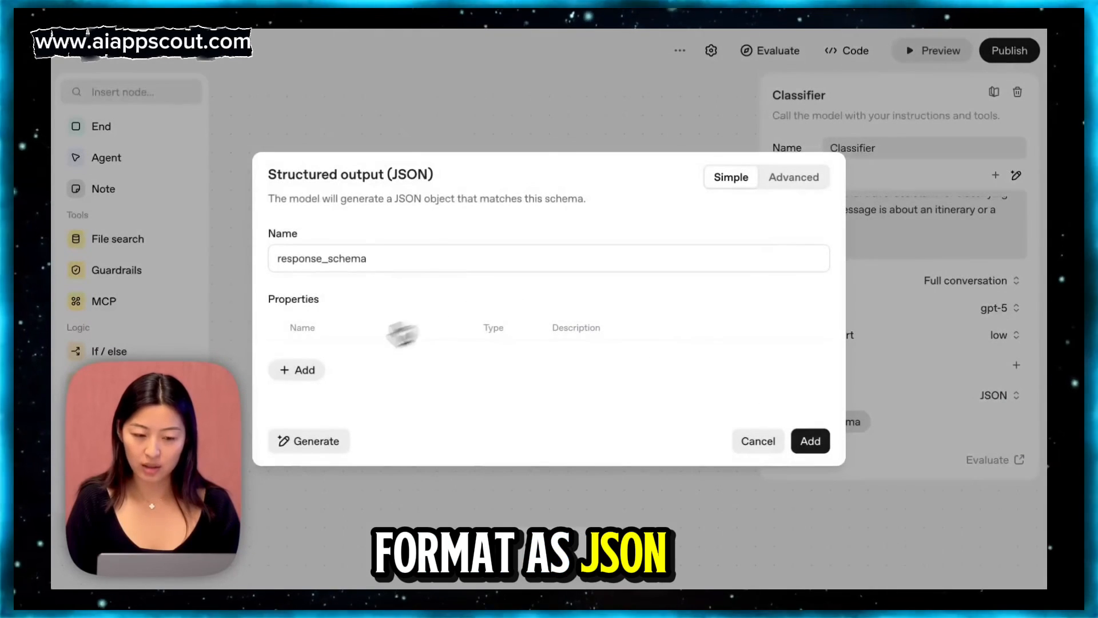
pyautogui.click(301, 369)
pyautogui.click(336, 349)
pyautogui.write('classification')
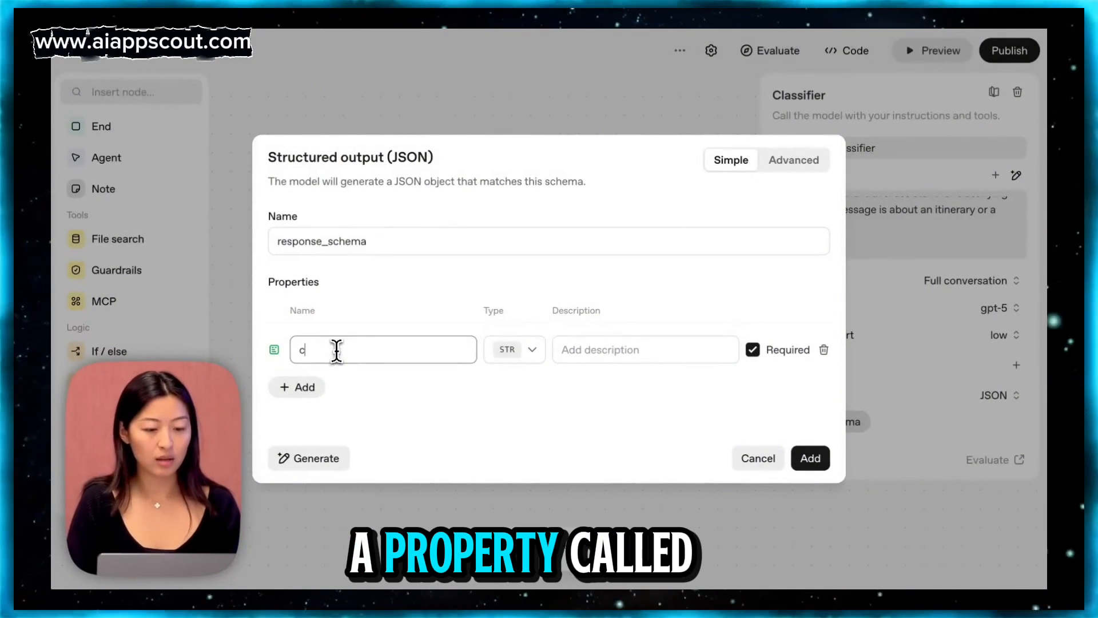
pyautogui.click(509, 350)
pyautogui.click(515, 460)
# Step: Add the enum values "flight_info" and "itinerary" to the classification property and save the schema
pyautogui.click(392, 364)
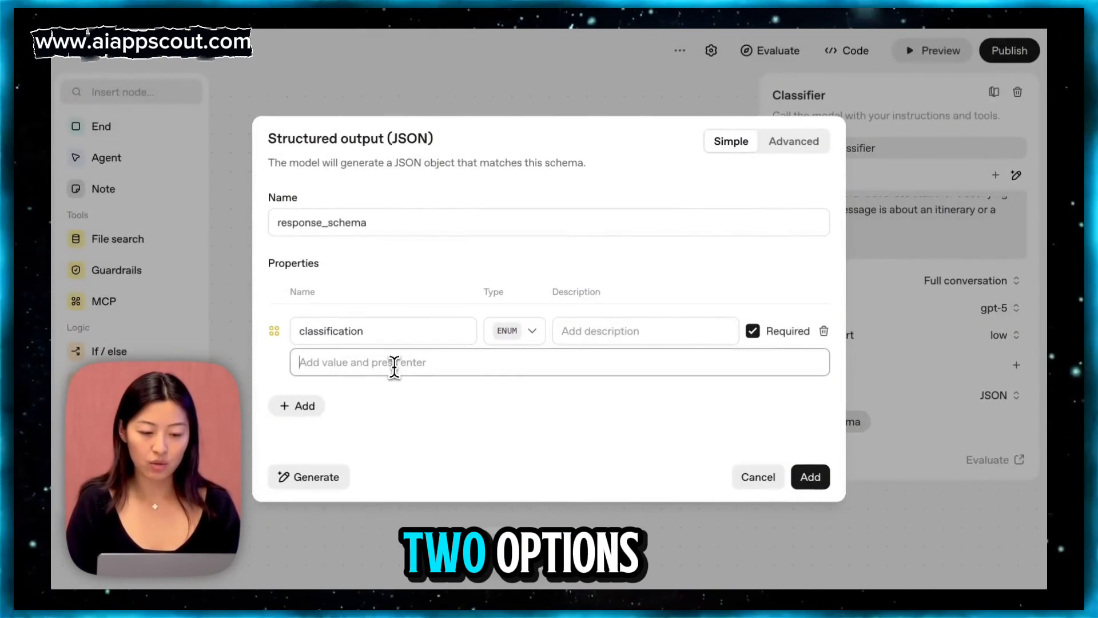
pyautogui.write('flight_inof')
pyautogui.press('BackSpace')
pyautogui.press('BackSpace')
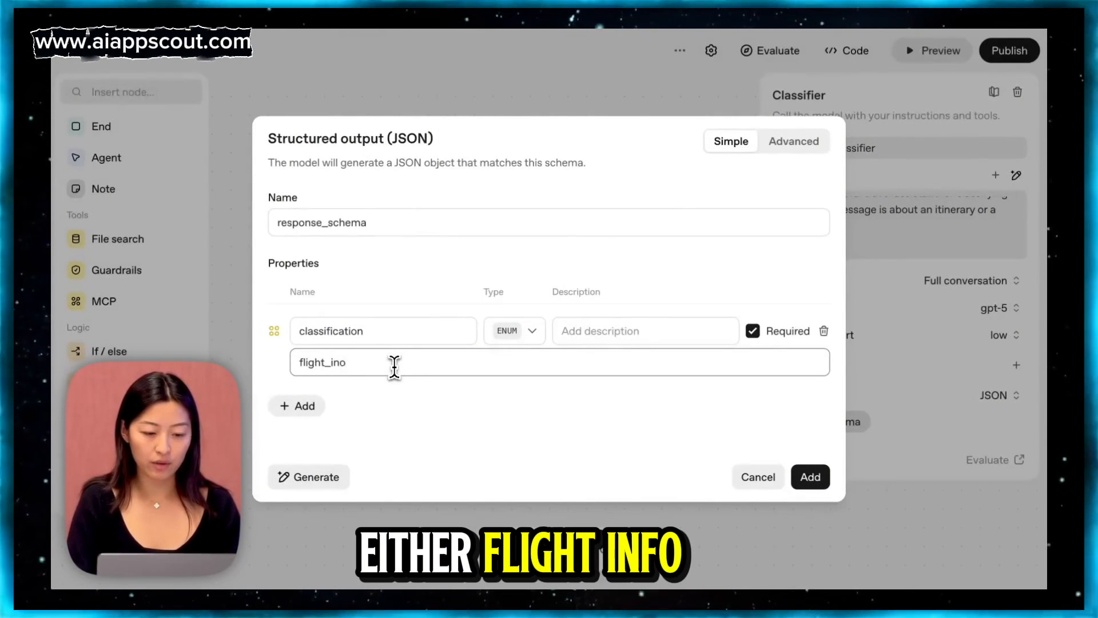
pyautogui.write('fo')
pyautogui.press('Return')
pyautogui.write('itinerary')
pyautogui.press('Return')
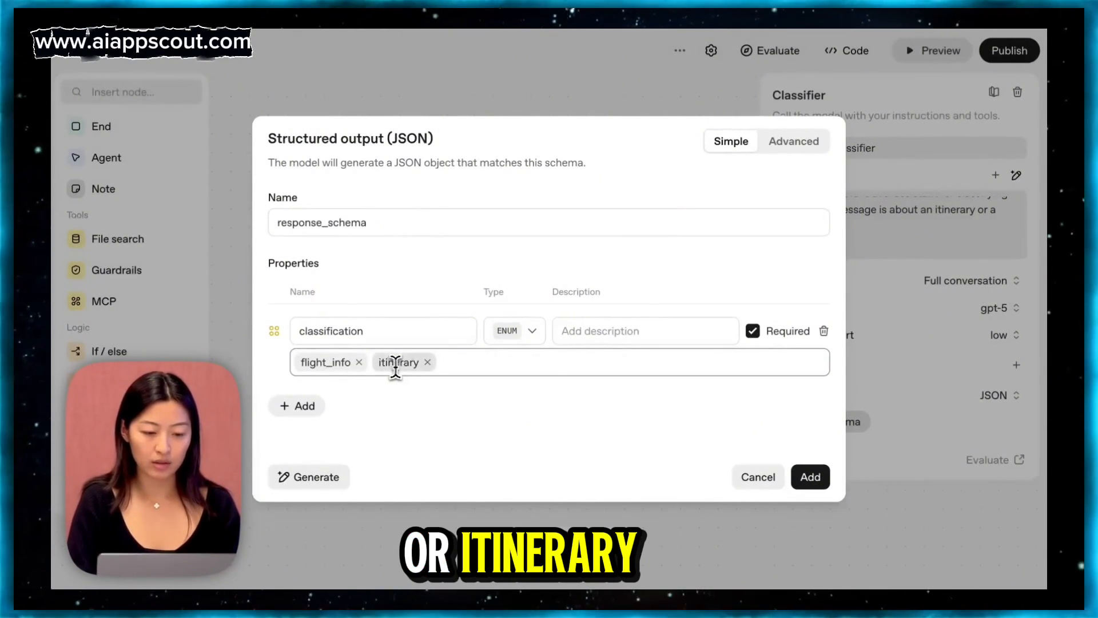
pyautogui.click(809, 478)
# Step: Add an If / else node connected to the Classifier's output
pyautogui.moveTo(579, 242); pyautogui.dragTo(372, 231)
pyautogui.moveTo(473, 320); pyautogui.dragTo(566, 365)
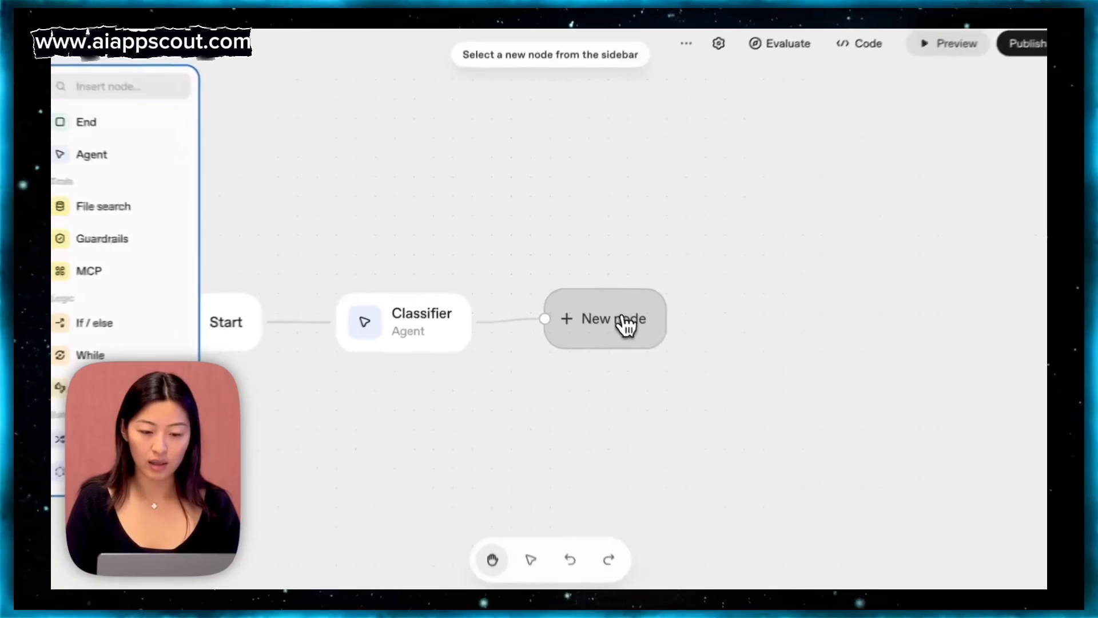
pyautogui.click(111, 323)
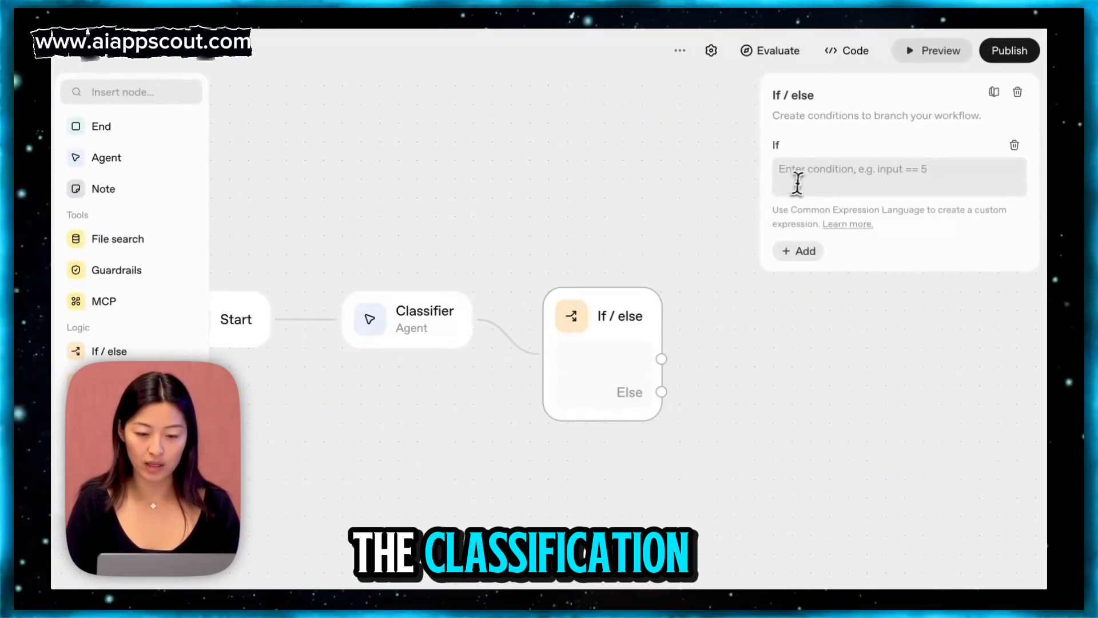
# Step: Set the If / else condition to input.output_parsed.classification == "flight_info"
pyautogui.click(798, 183)
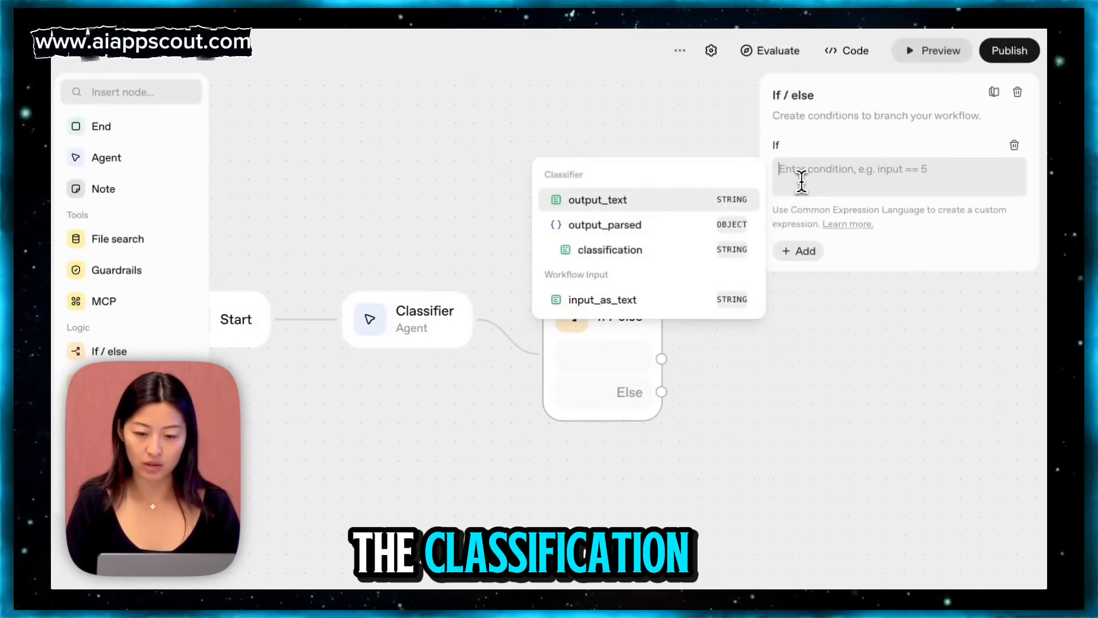
pyautogui.write('input.out')
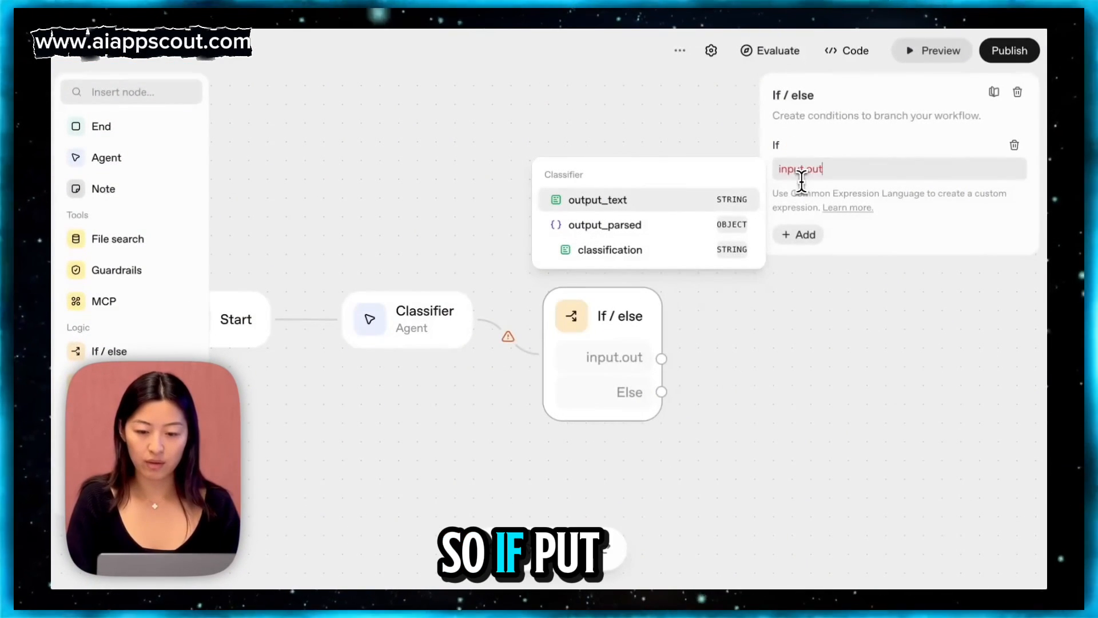
pyautogui.write('put_parsed.')
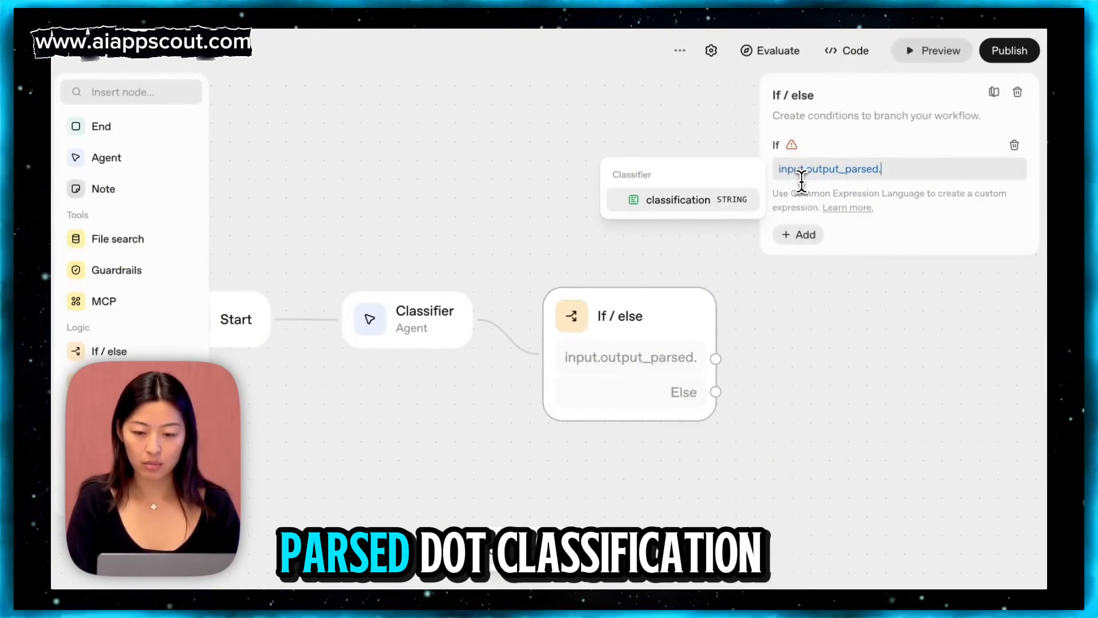
pyautogui.write('classification ')
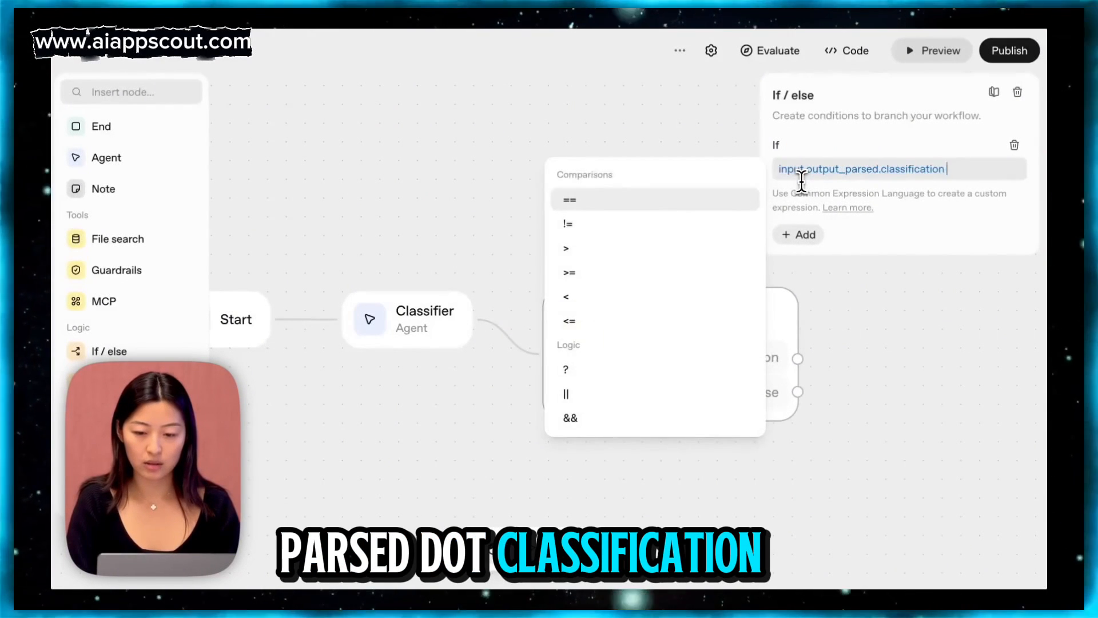
pyautogui.write('== "flight')
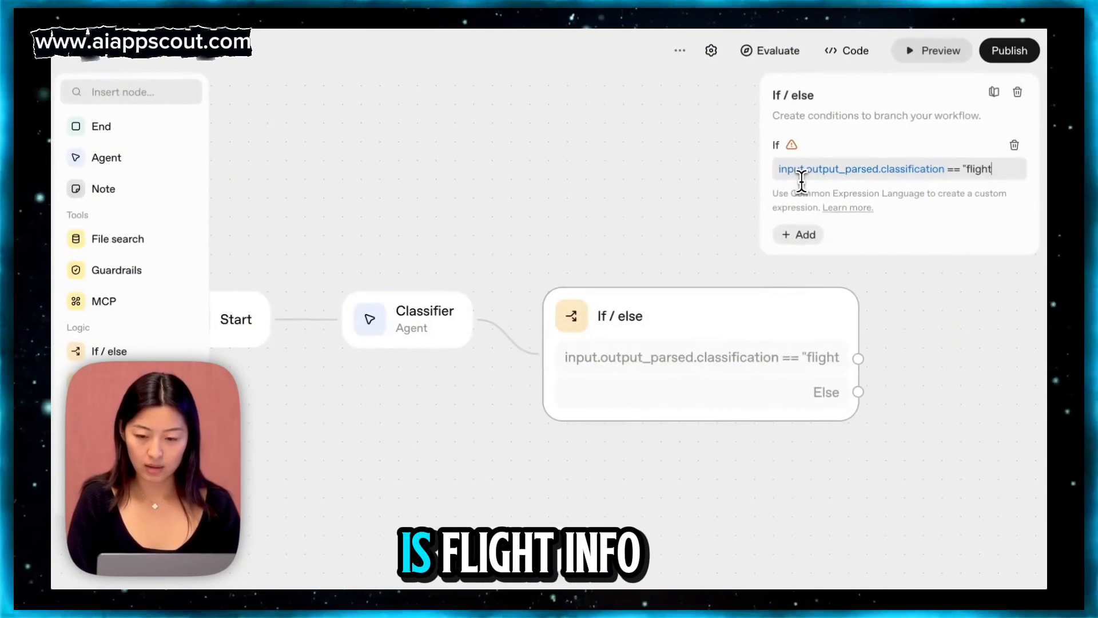
pyautogui.write('_info"')
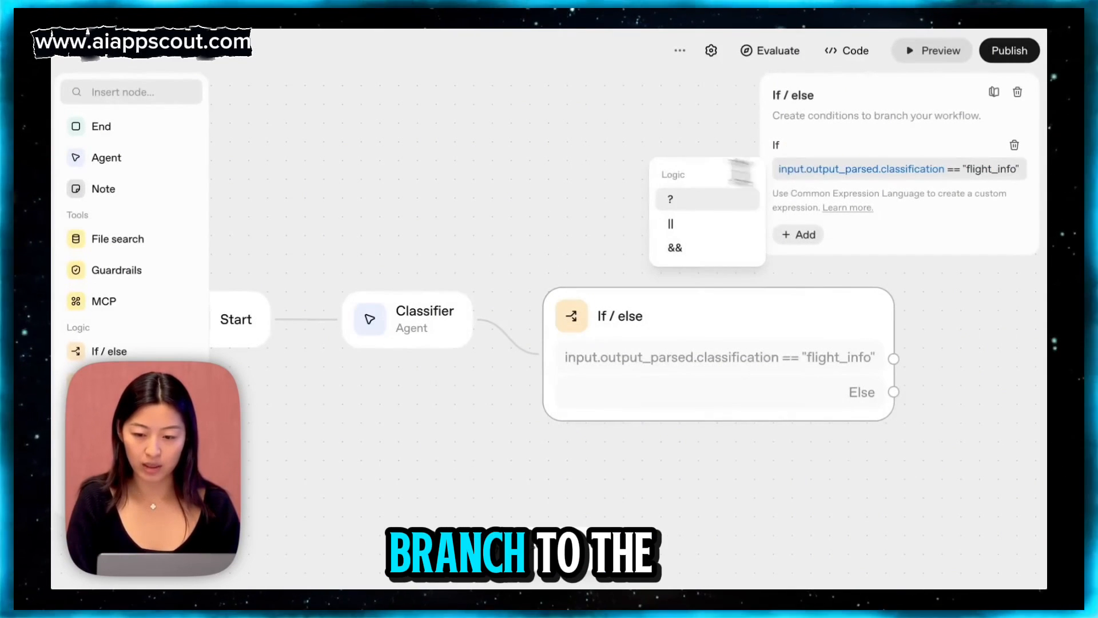
pyautogui.click(641, 167)
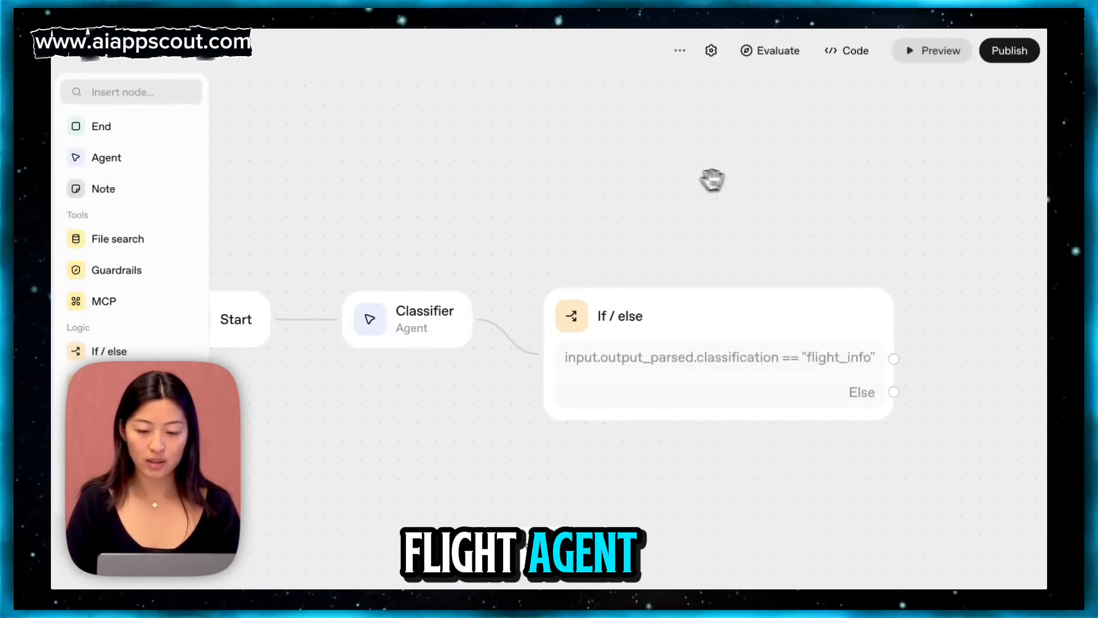
# Step: Add an Agent node connected to the flight_info branch of the If / else node and name it "Flight Agent"
pyautogui.moveTo(765, 182); pyautogui.dragTo(600, 172)
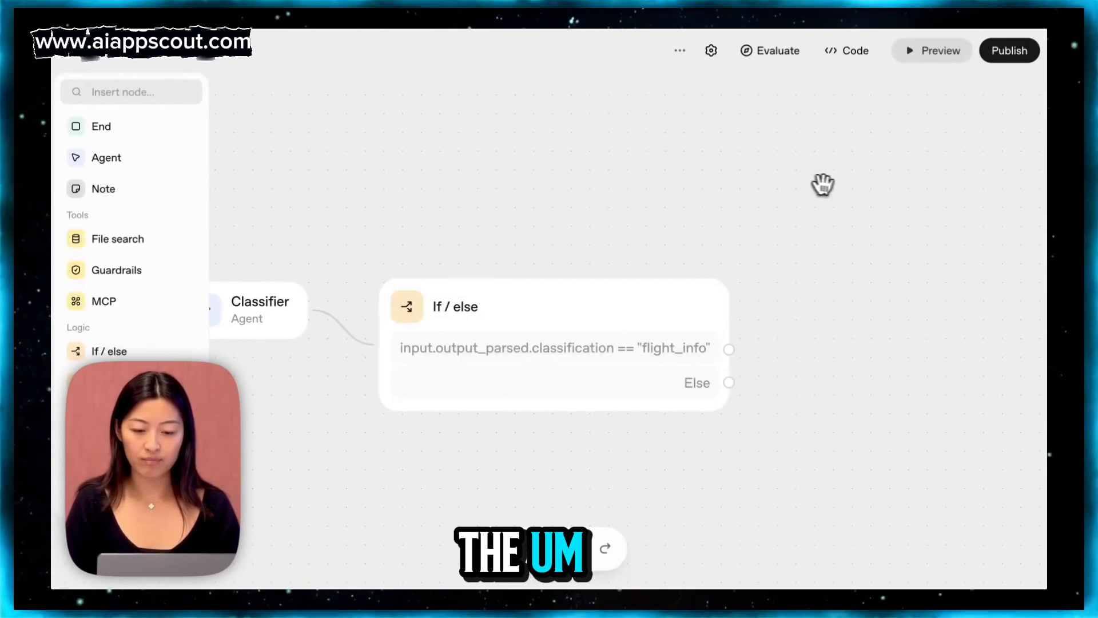
pyautogui.moveTo(822, 184); pyautogui.dragTo(667, 196)
pyautogui.moveTo(564, 360); pyautogui.dragTo(647, 285)
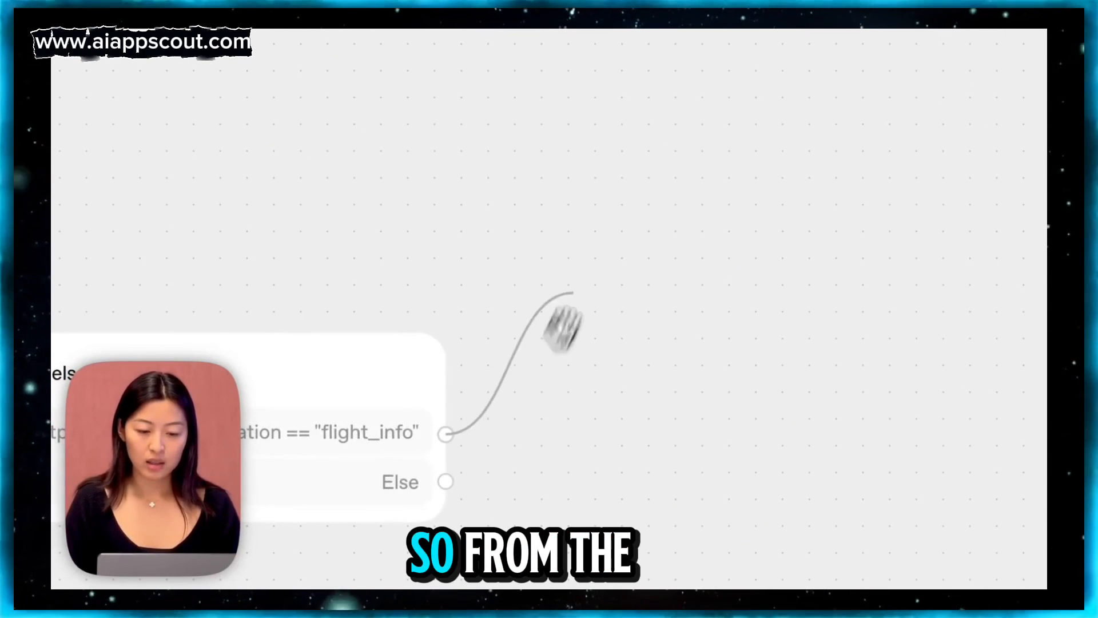
pyautogui.moveTo(563, 326); pyautogui.dragTo(727, 211)
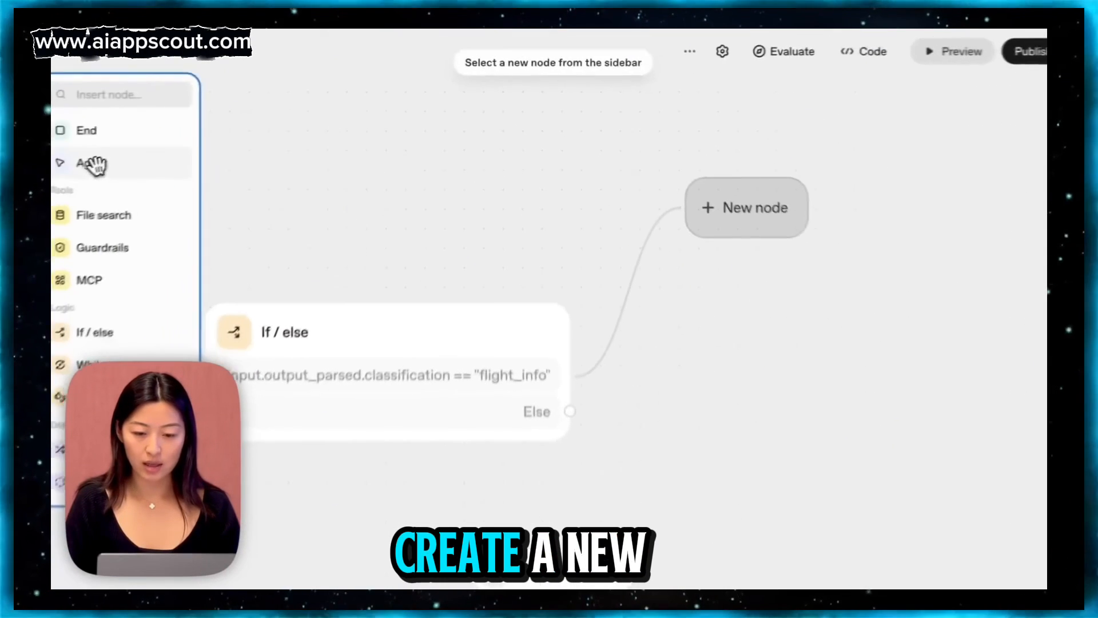
pyautogui.click(93, 164)
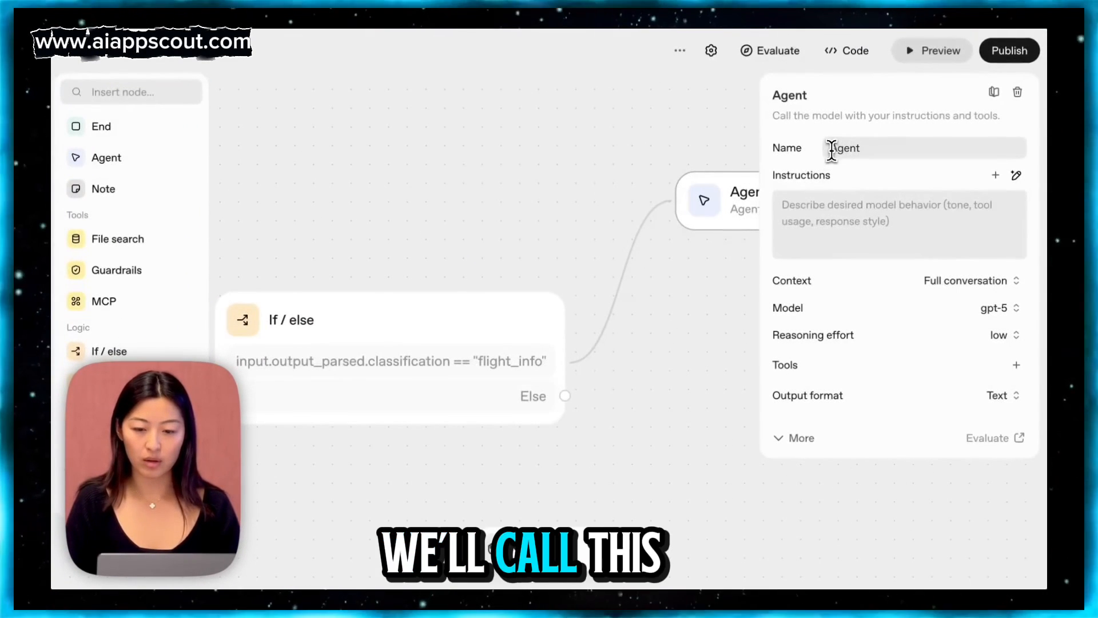
pyautogui.click(830, 149)
pyautogui.write('Flight')
# Step: Set the Flight Agent's instructions to "You are a travel assistant. Always recommend a specific flight to go to. Use airport codes"
pyautogui.click(839, 221)
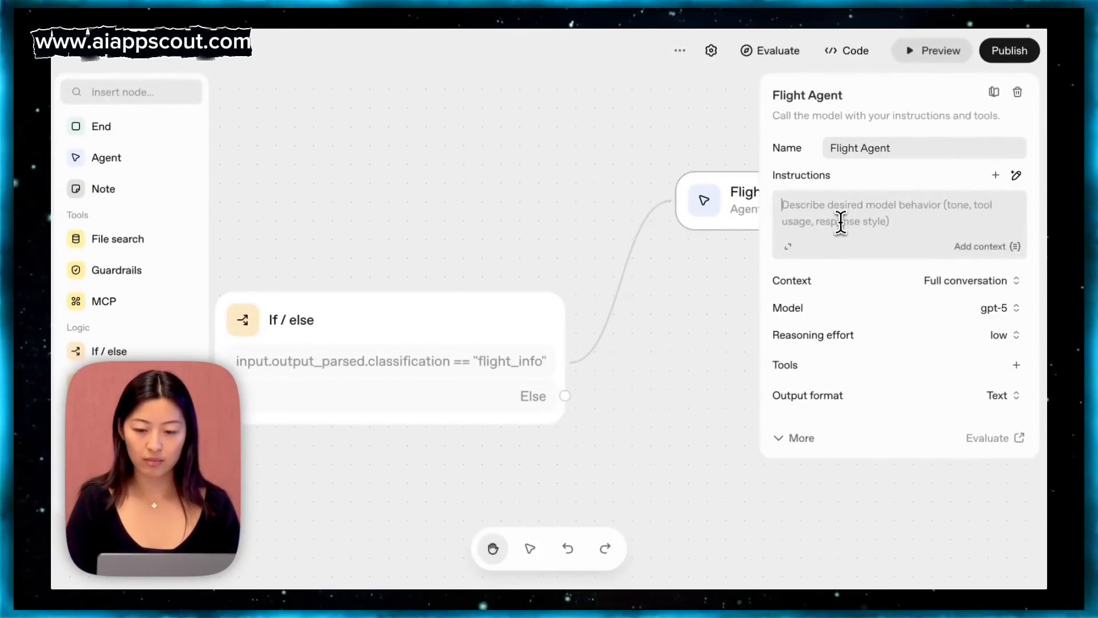
pyautogui.write('You are a travel a')
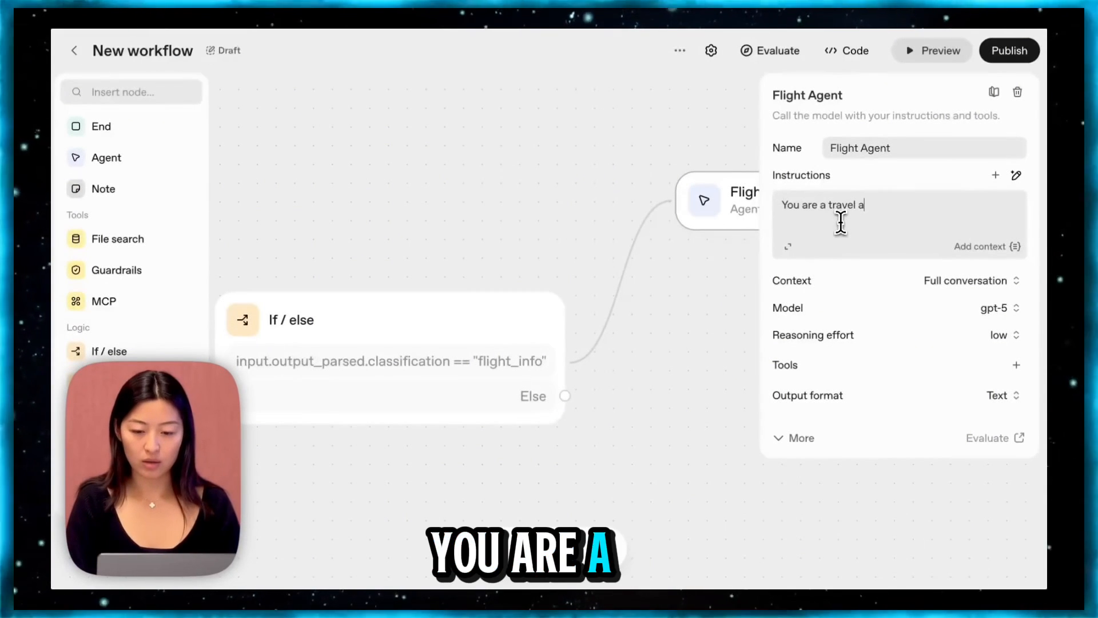
pyautogui.write('ssistant. Always')
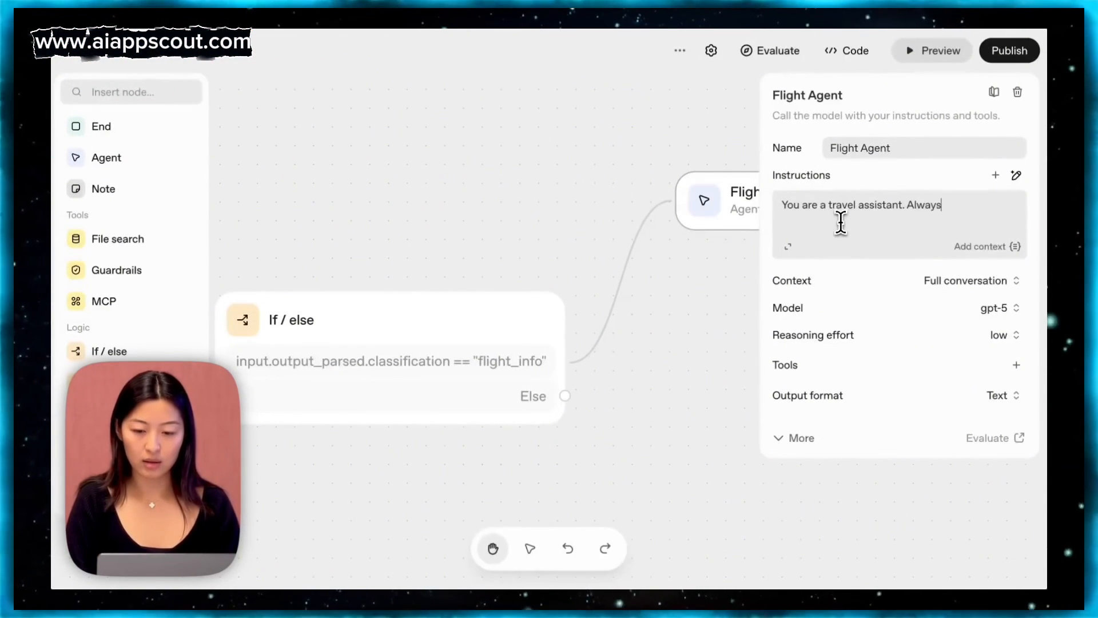
pyautogui.write(' recommend a sp')
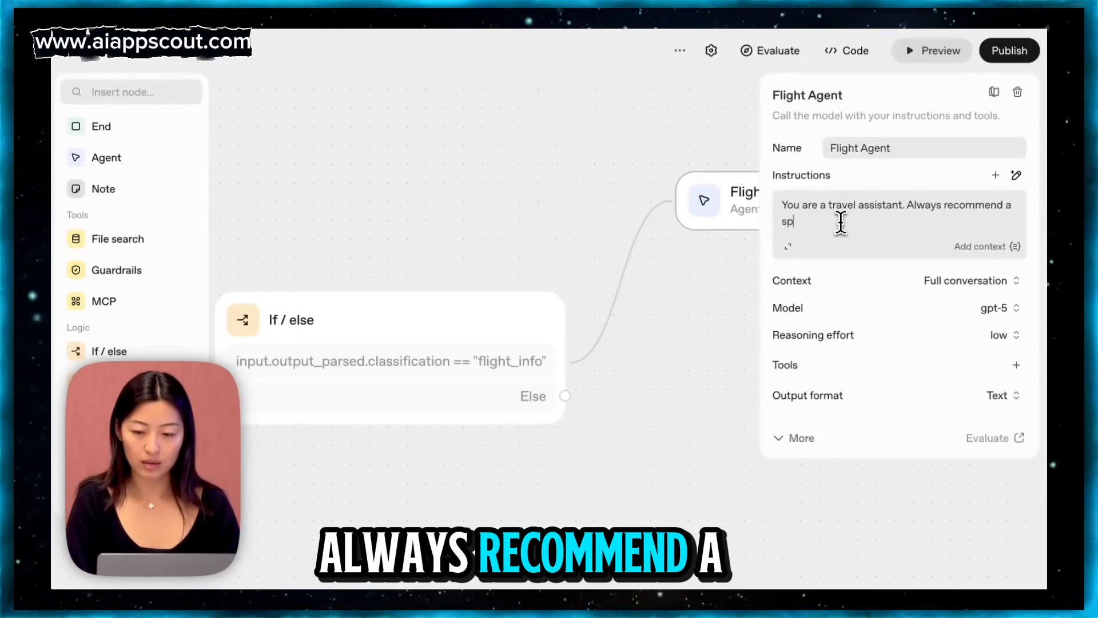
pyautogui.write('ecific flight to go to. Use')
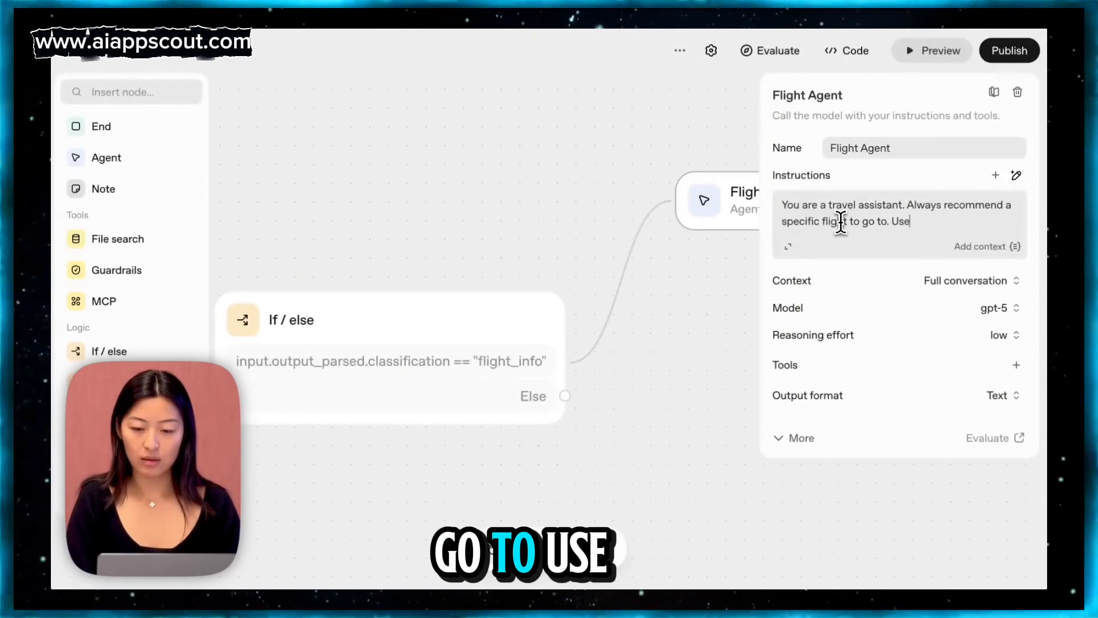
pyautogui.write(' airport codes')
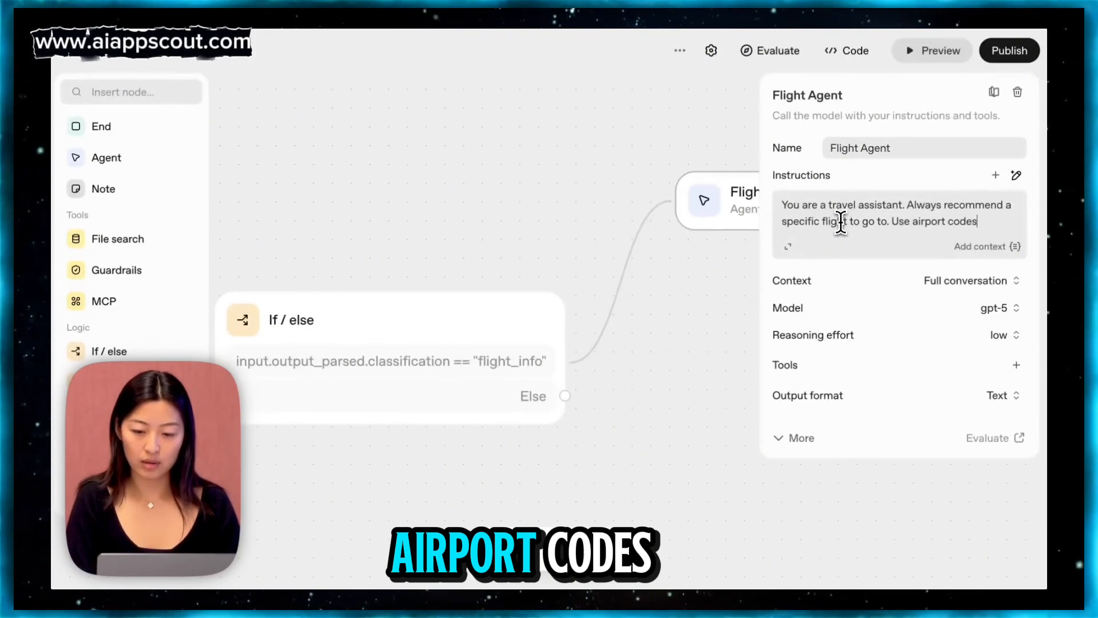
# Step: Add the Web search tool to the Flight Agent with its default configuration
pyautogui.click(1015, 364)
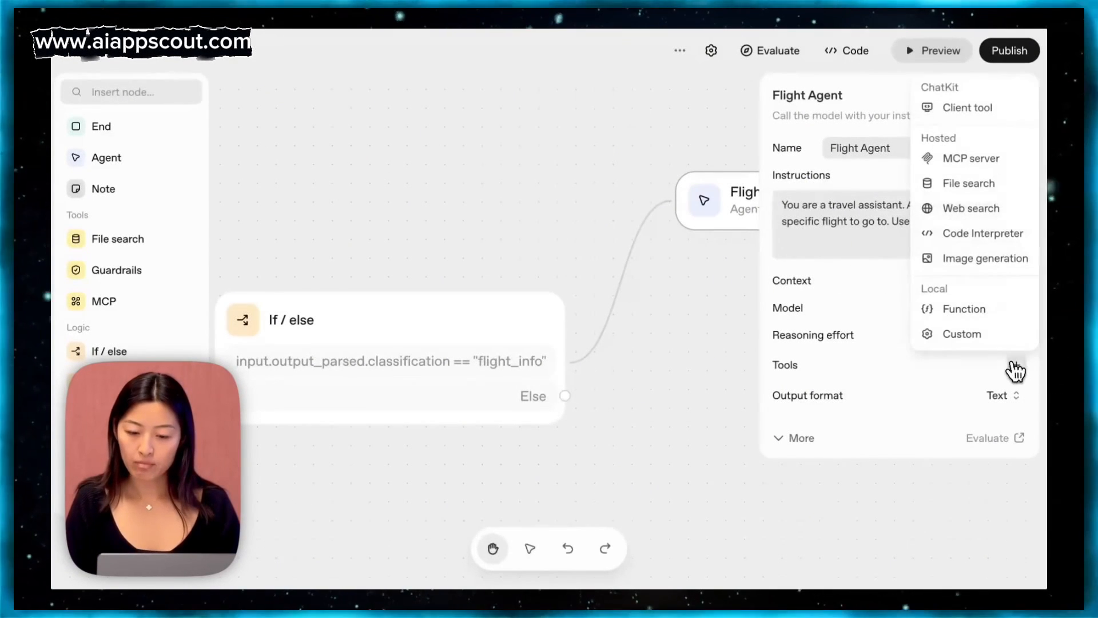
pyautogui.click(1010, 214)
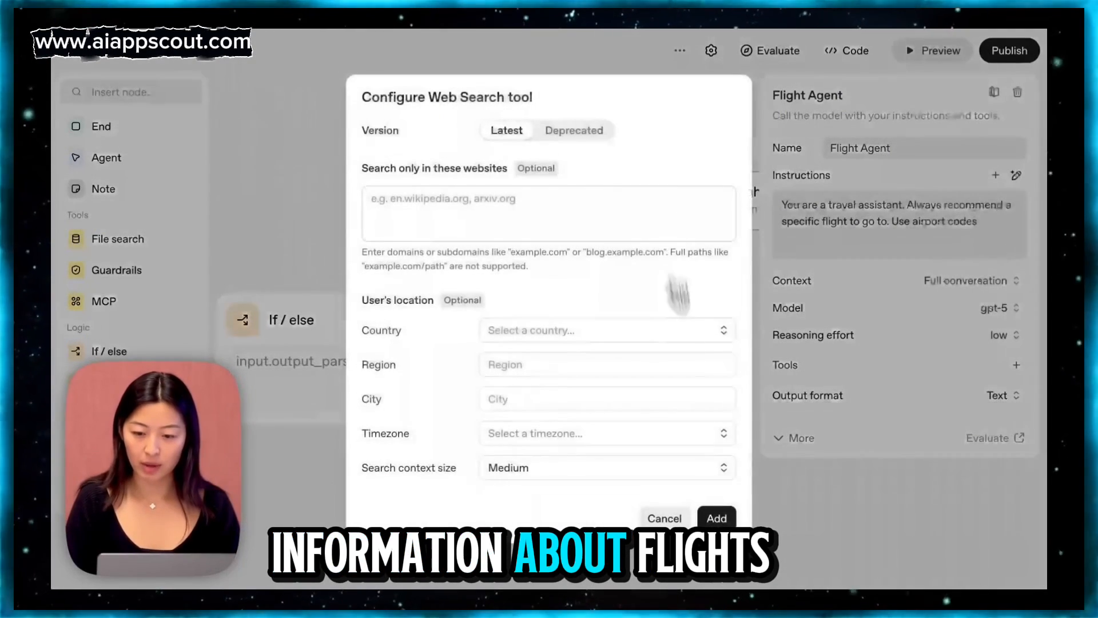
pyautogui.click(722, 517)
# Step: Add an Agent node connected to the Else branch of the If / else node and name it "Itinerary Agent"
pyautogui.moveTo(676, 453); pyautogui.dragTo(521, 349)
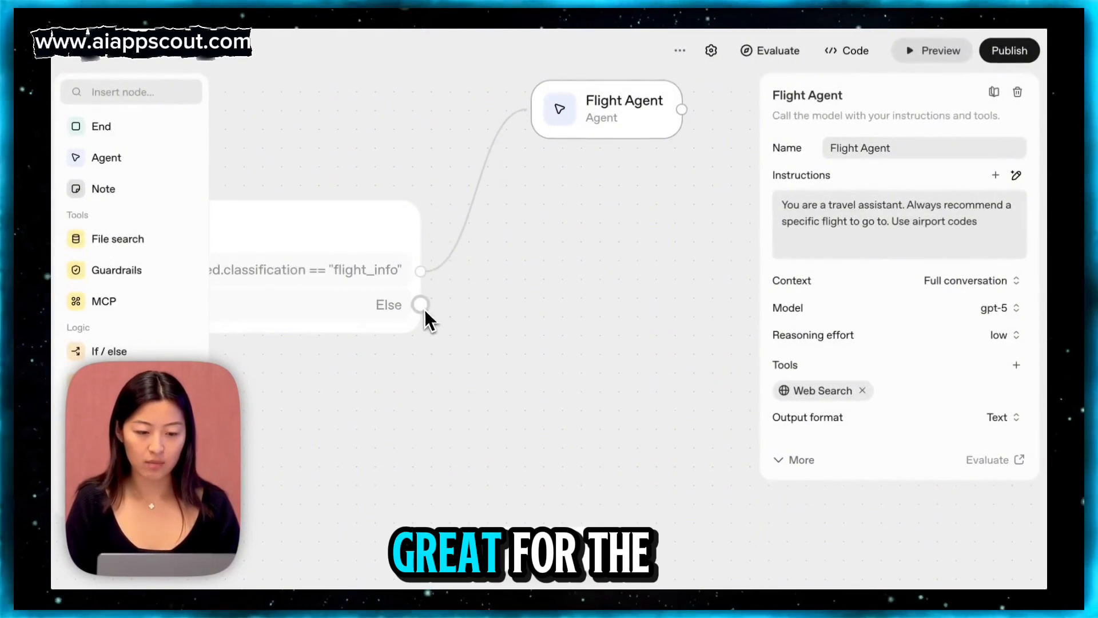
pyautogui.moveTo(421, 307); pyautogui.dragTo(555, 411)
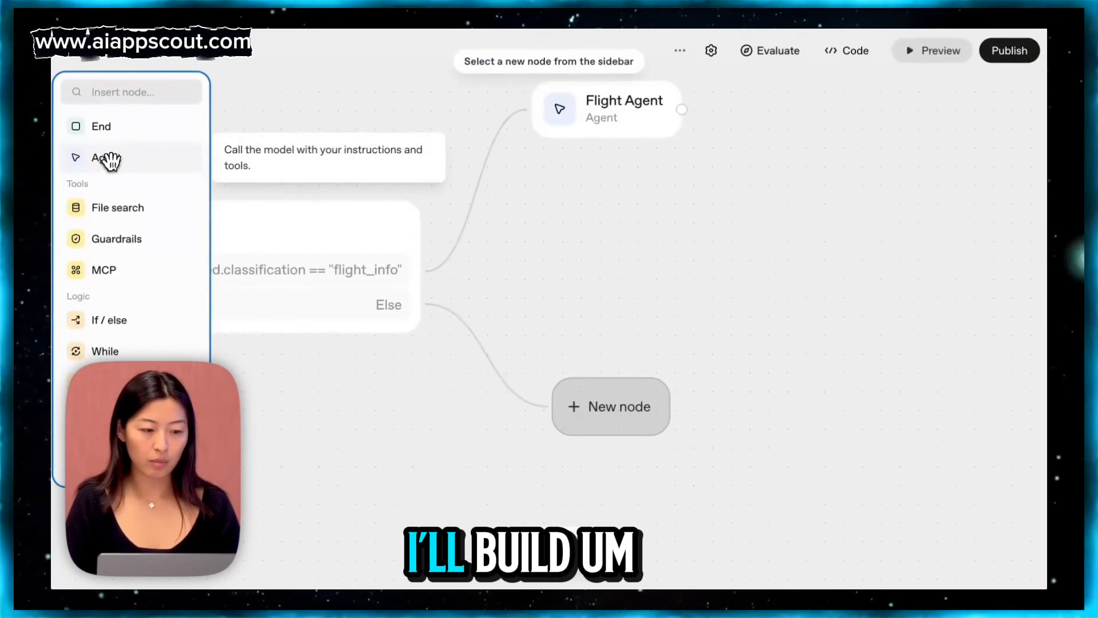
pyautogui.click(109, 160)
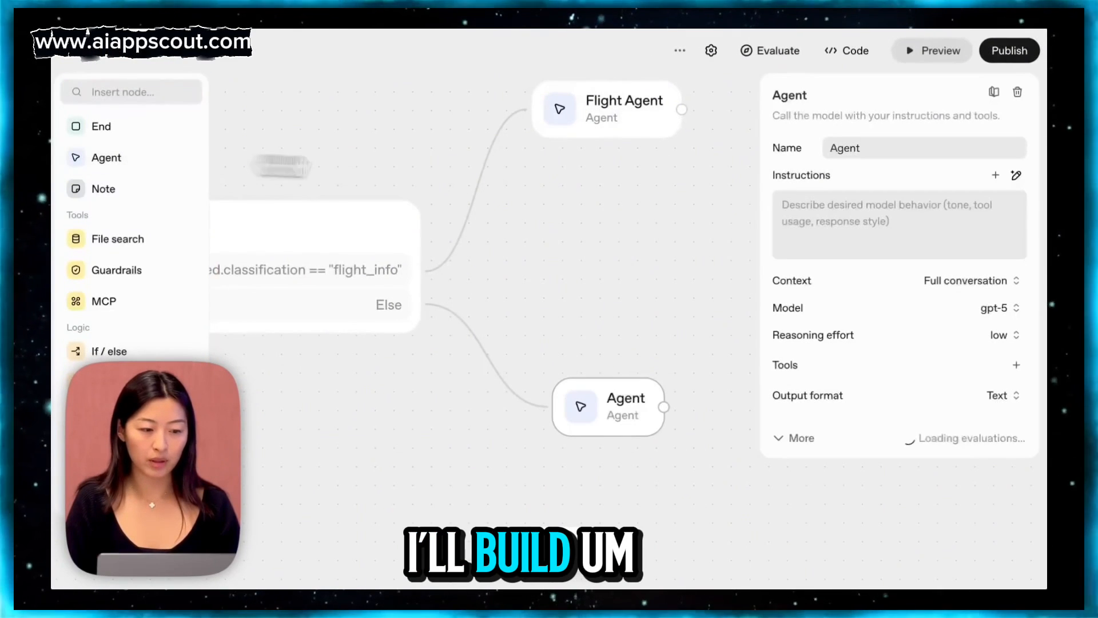
pyautogui.click(829, 149)
pyautogui.write('Itinerary')
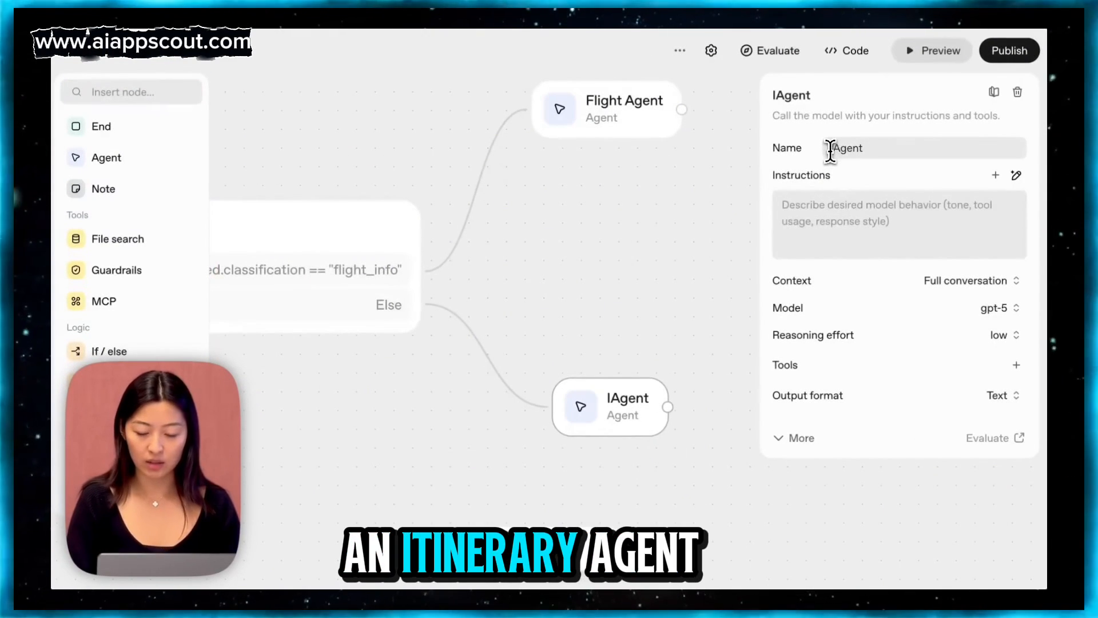
# Step: Set the Itinerary Agent's instructions to "You are a travel assistant, so build a concise itinerary."
pyautogui.click(833, 205)
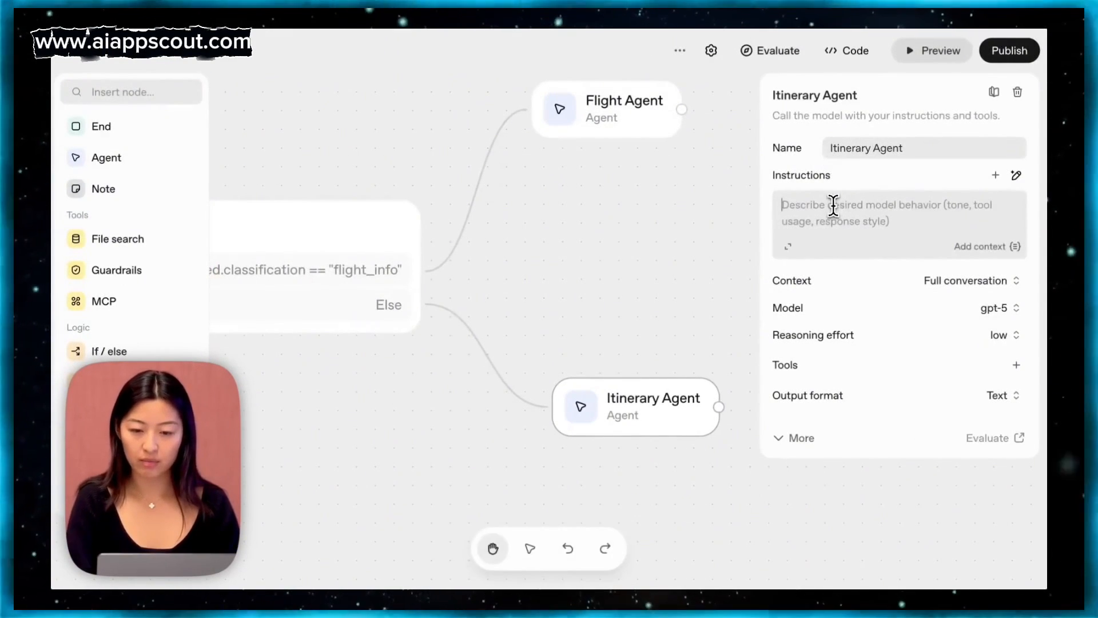
pyautogui.write('YU')
pyautogui.write('ou are a')
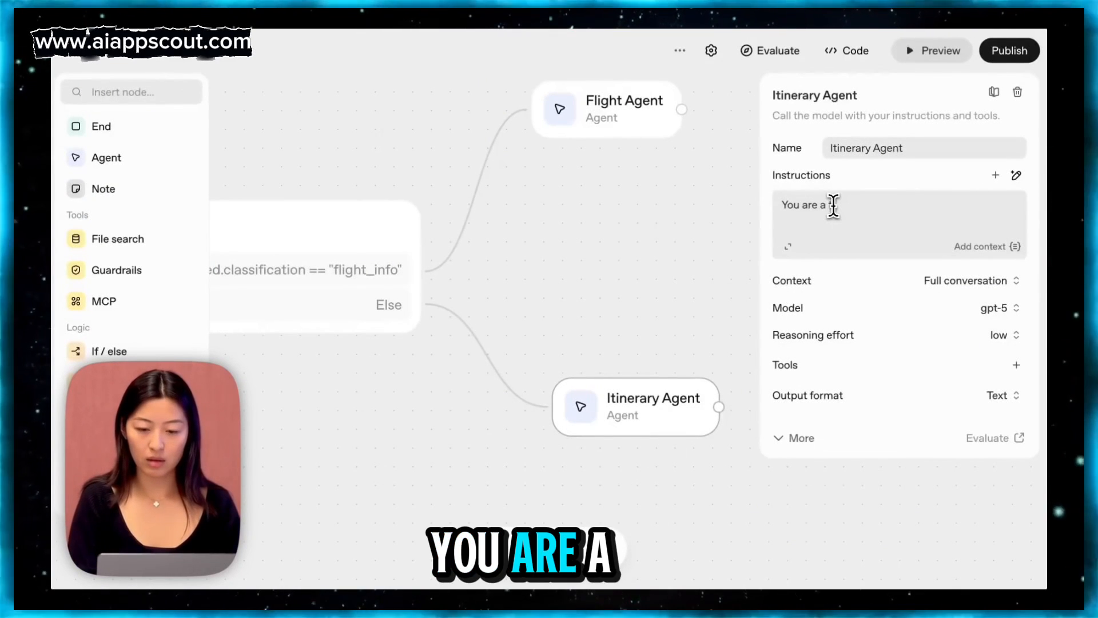
pyautogui.write(' travel assistant')
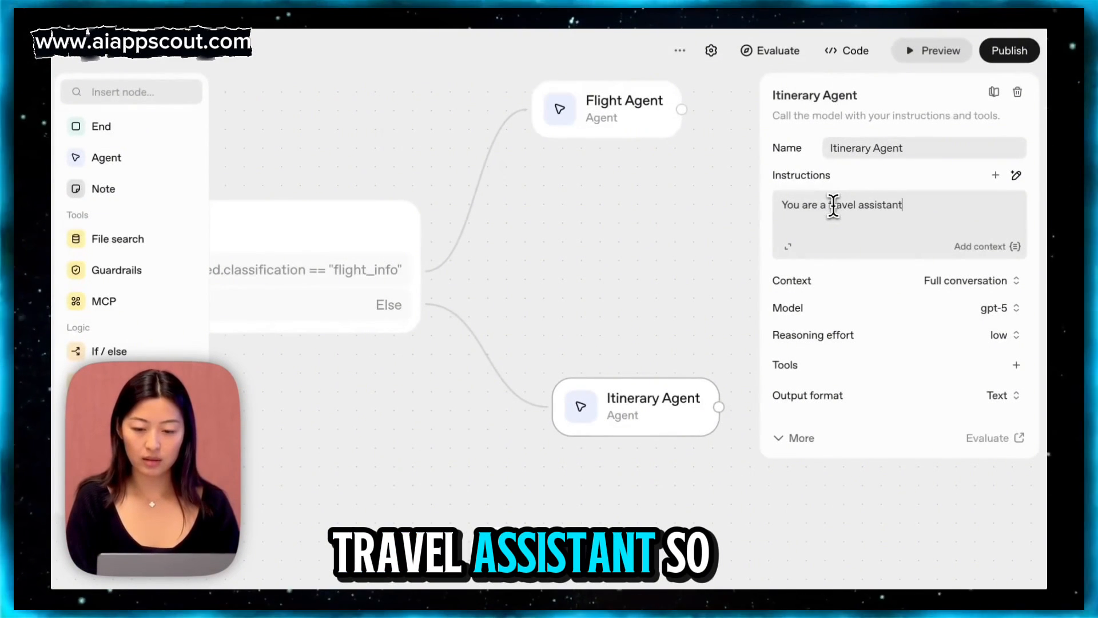
pyautogui.write(', so build aa')
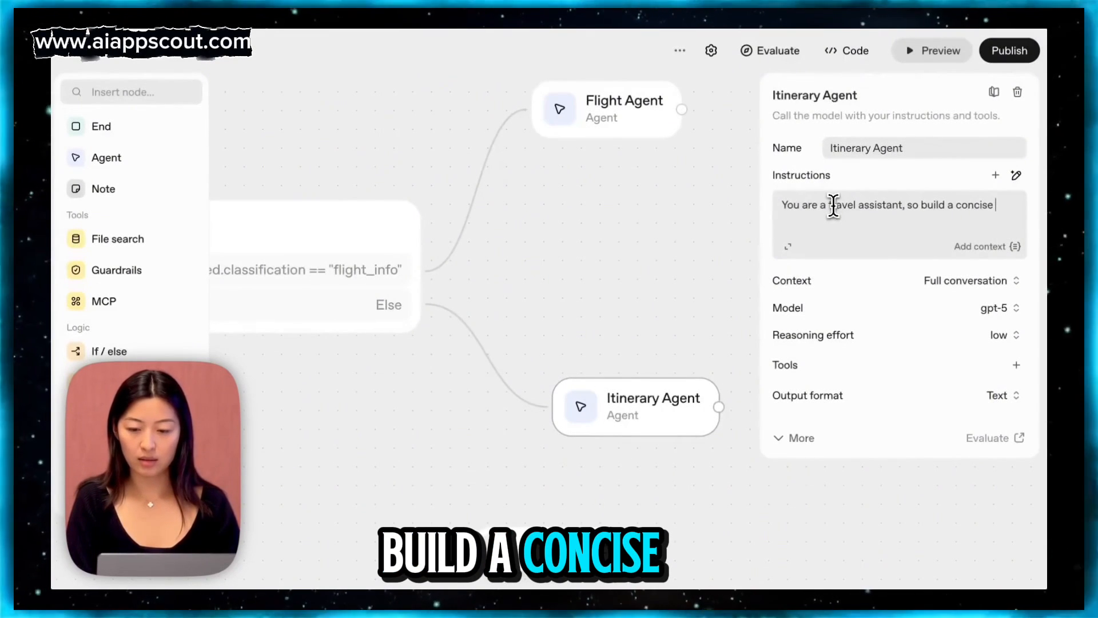
pyautogui.write('rary.')
# Step: Test the workflow in preview with the message "what should I do in a day in tokyo?" and close the preview
pyautogui.moveTo(665, 224); pyautogui.dragTo(702, 220)
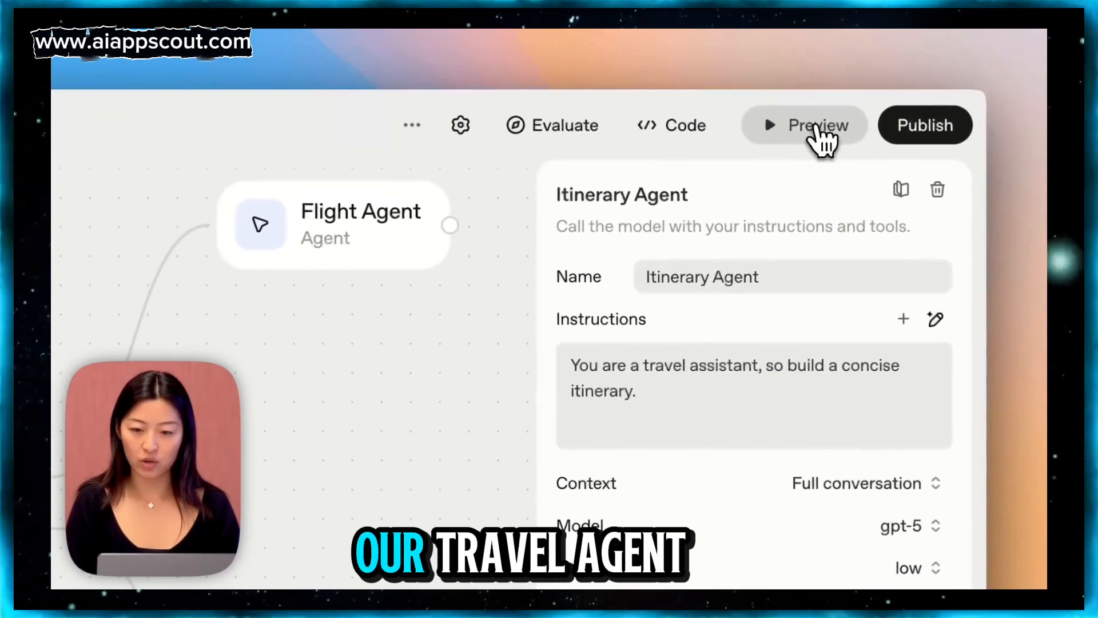
pyautogui.click(941, 50)
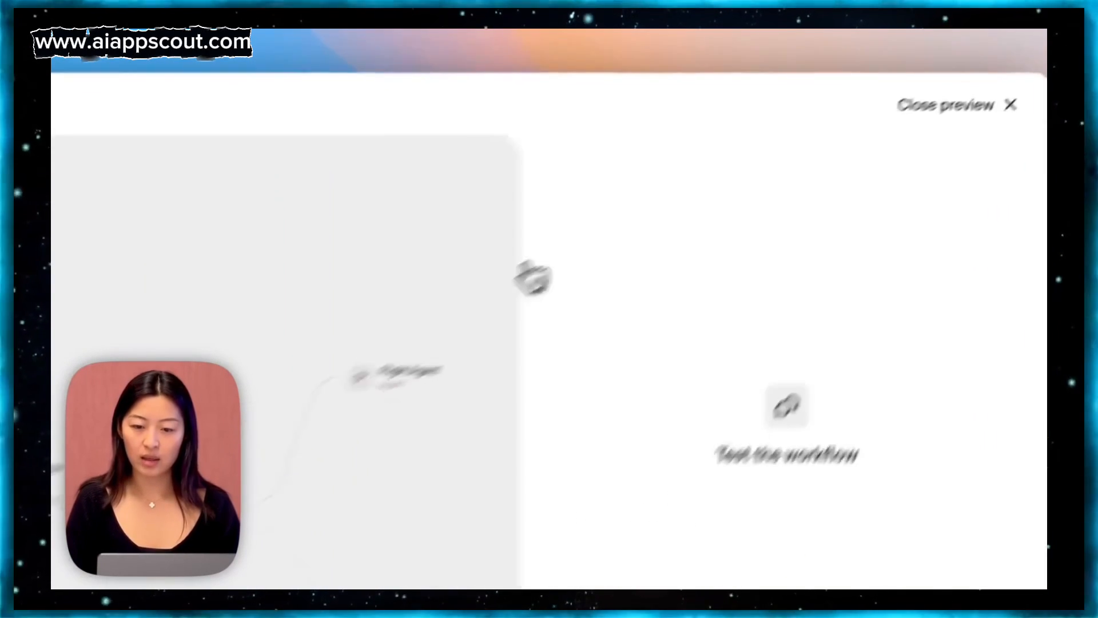
pyautogui.write('what should I do in a da')
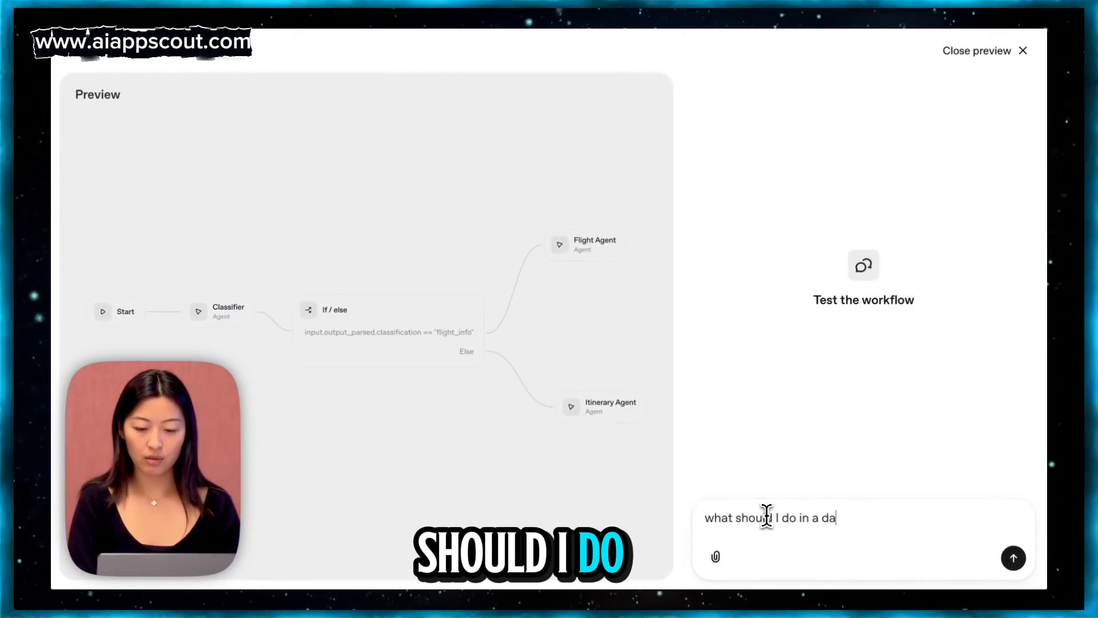
pyautogui.write('y in tokyo?')
pyautogui.press('Return')
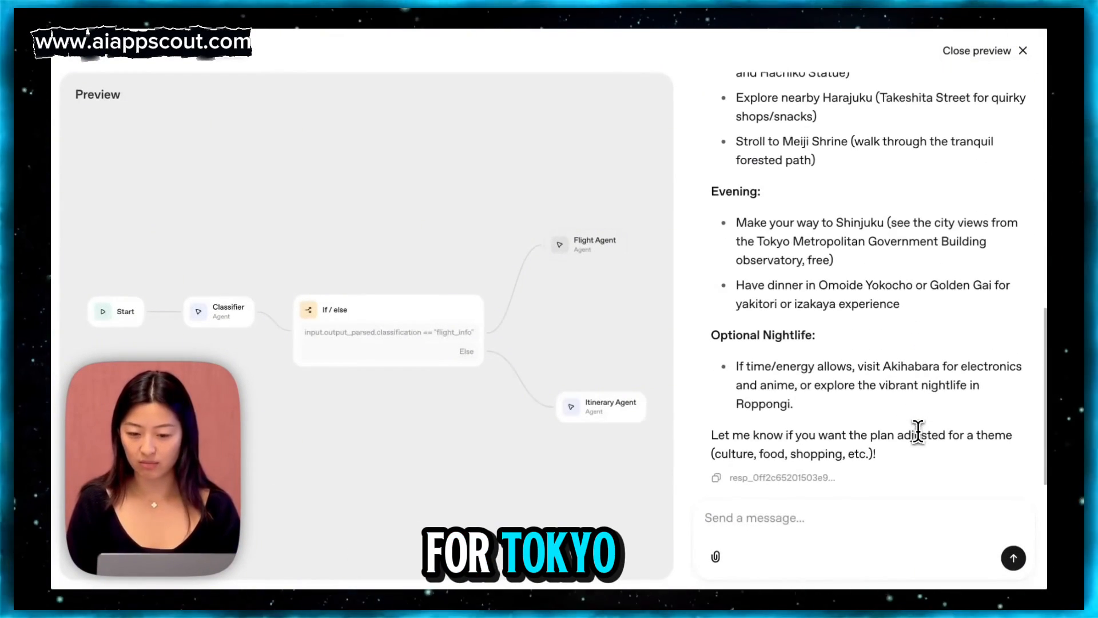
pyautogui.click(1005, 62)
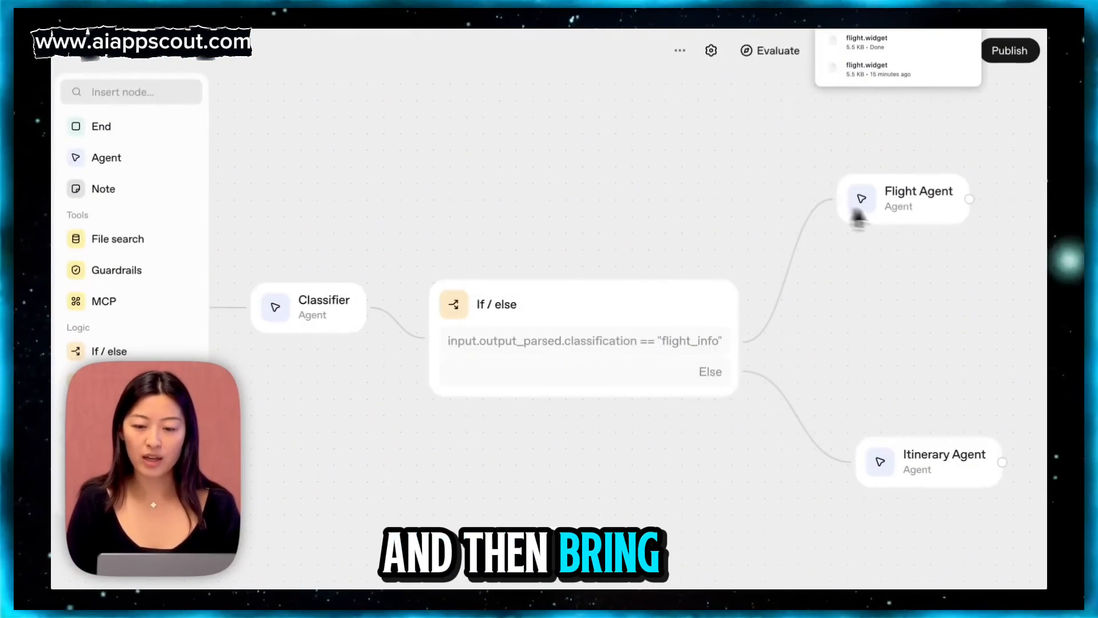
# Step: Set the Flight Agent's output format to Widget and attach the flight.widget file from Downloads
pyautogui.click(861, 217)
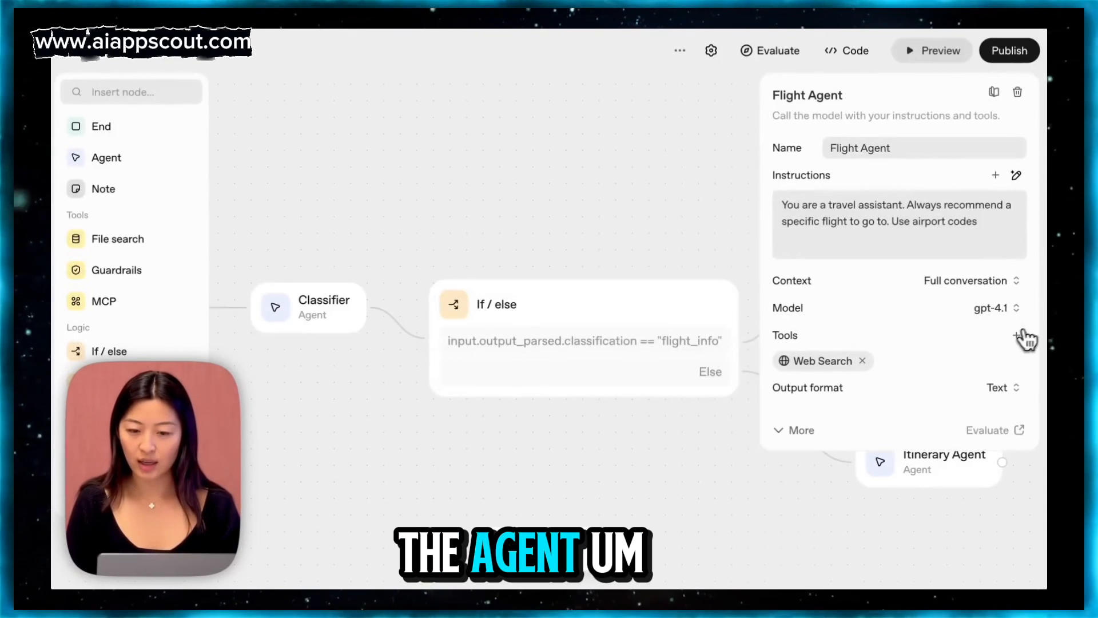
pyautogui.click(1004, 389)
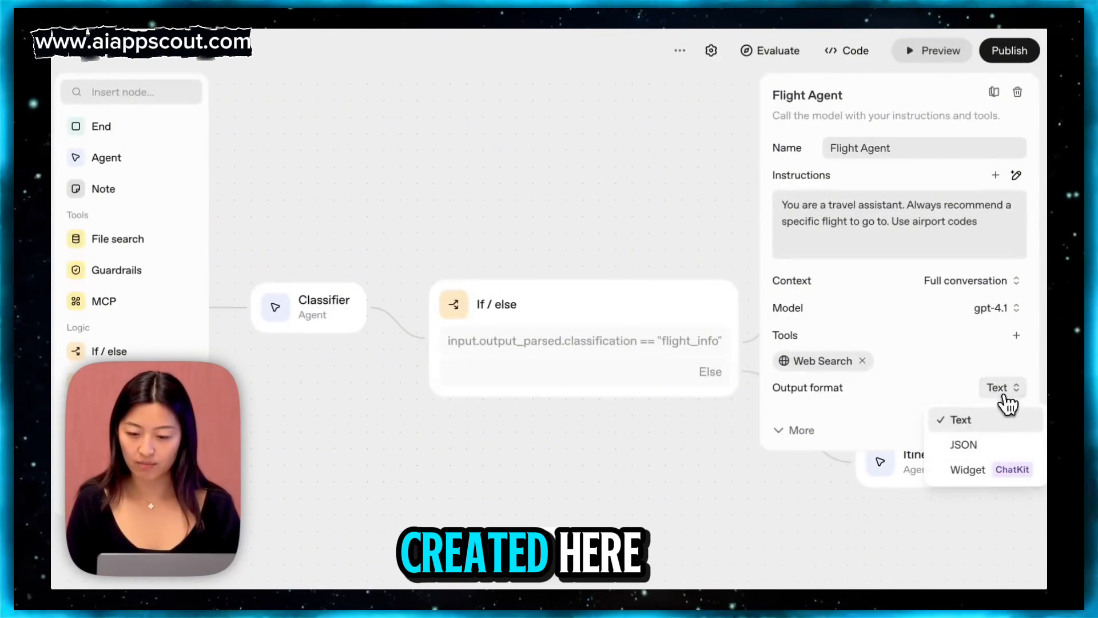
pyautogui.click(992, 473)
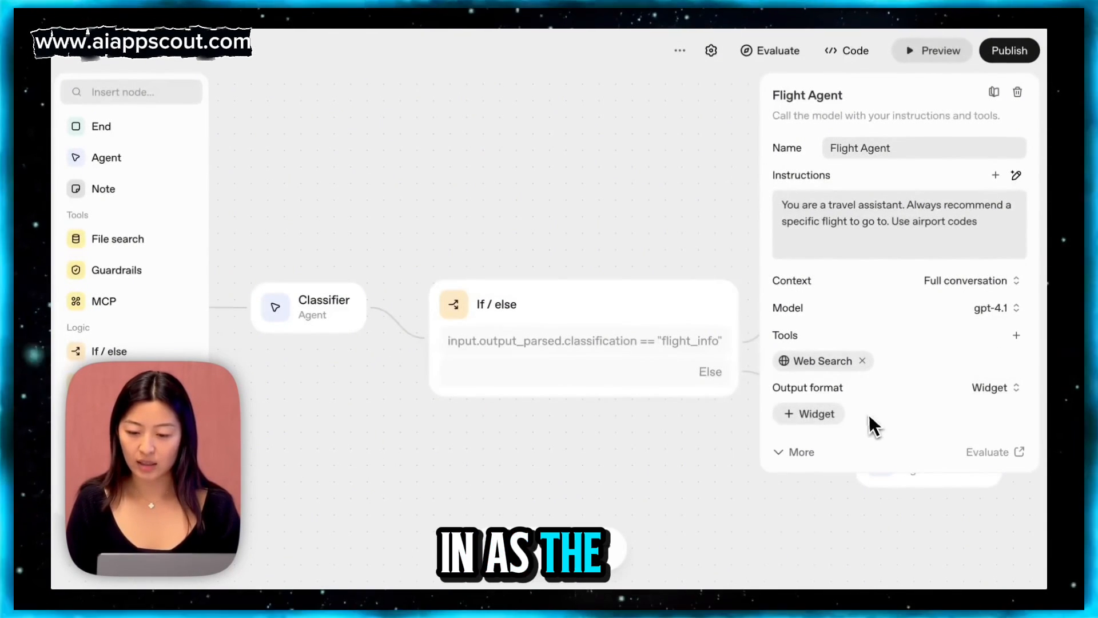
pyautogui.click(815, 414)
pyautogui.click(556, 399)
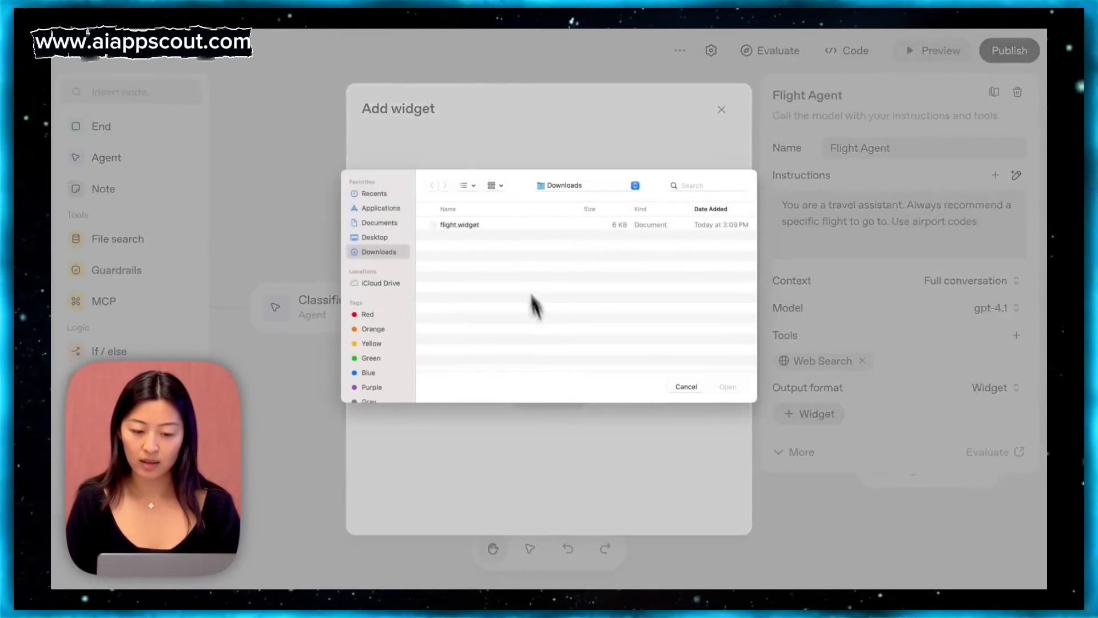
pyautogui.click(510, 226)
pyautogui.click(737, 388)
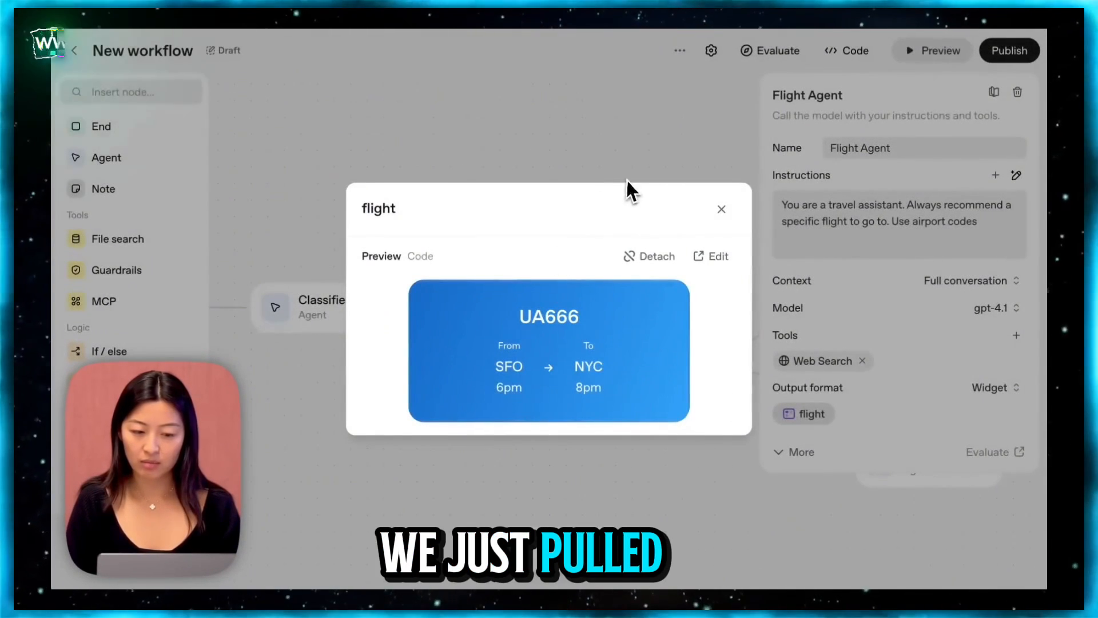
pyautogui.click(720, 177)
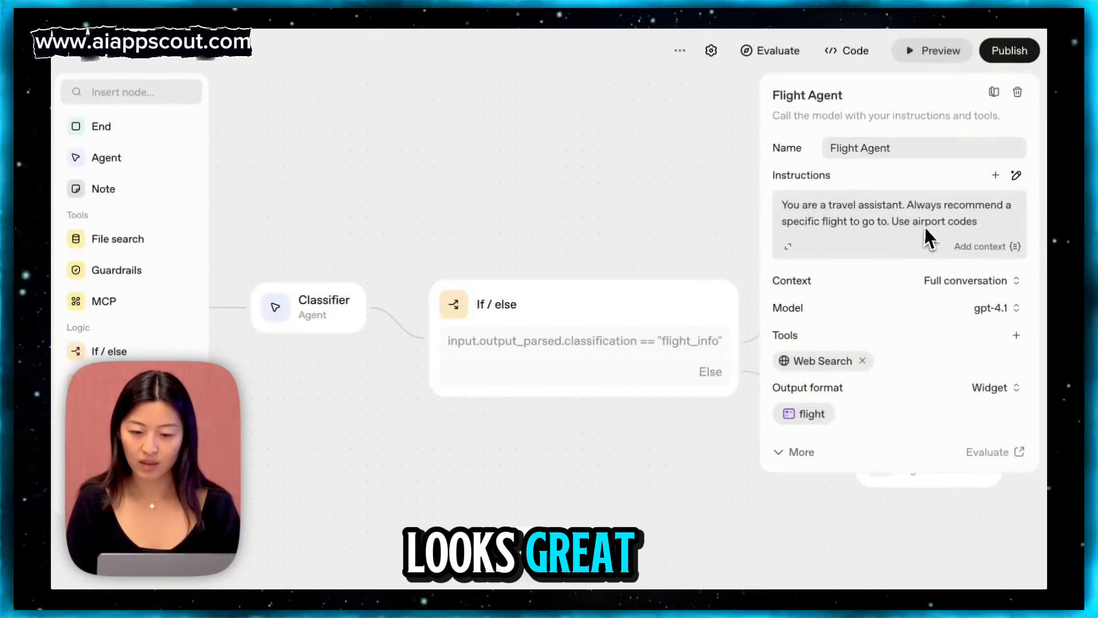
# Step: Extend the Flight Agent's instructions in the expanded editor with "Choose a background creatively based on the destination."
pyautogui.click(789, 247)
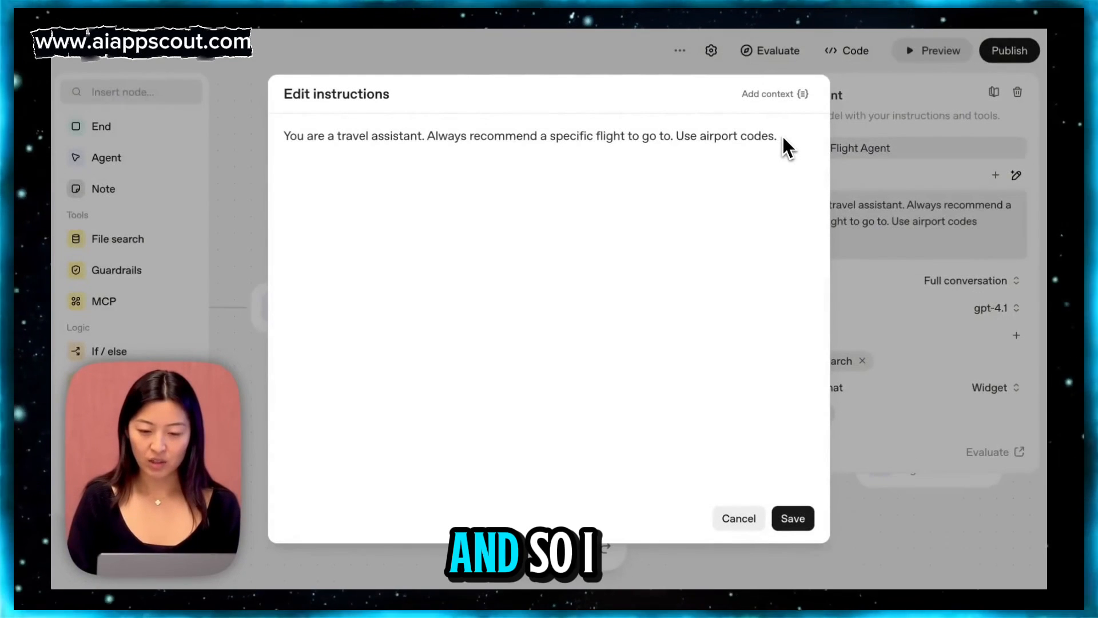
pyautogui.write('hoos')
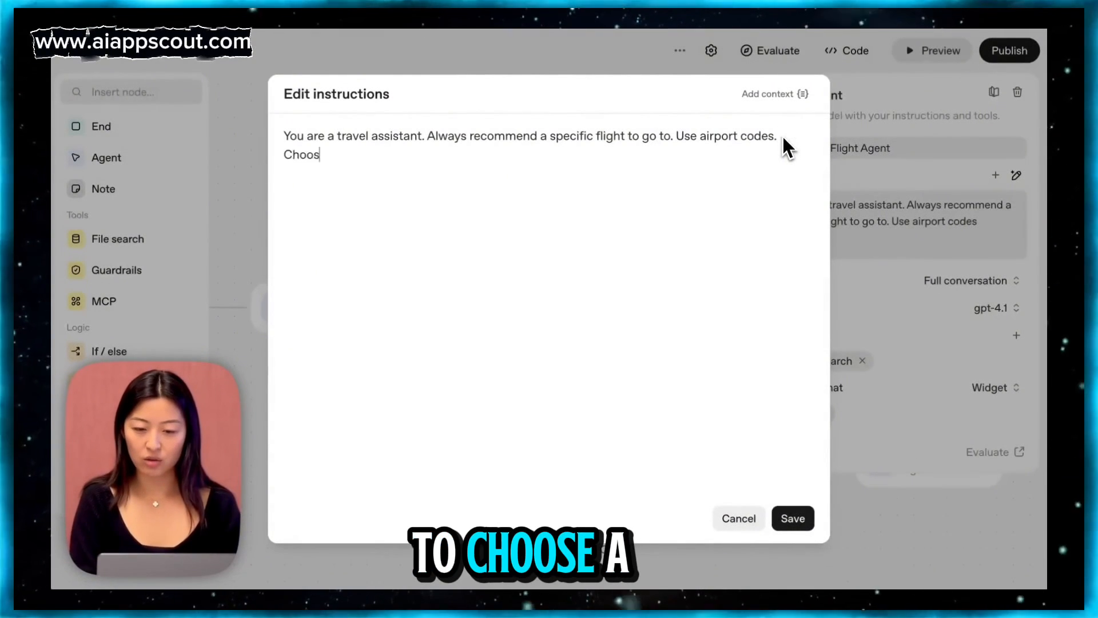
pyautogui.write('e a background')
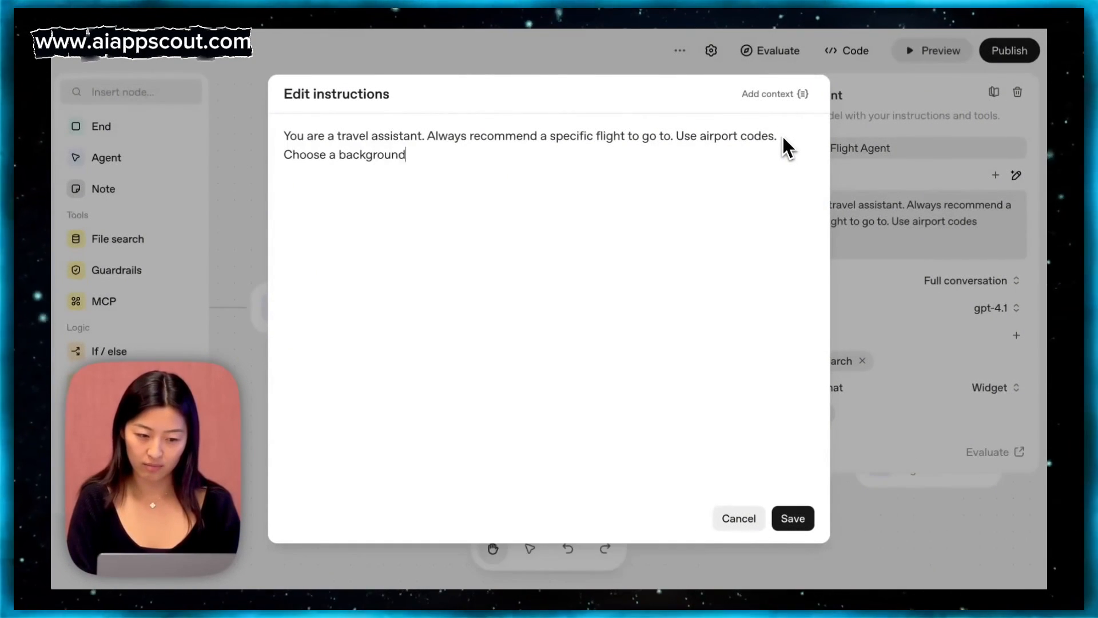
pyautogui.write(' creativ')
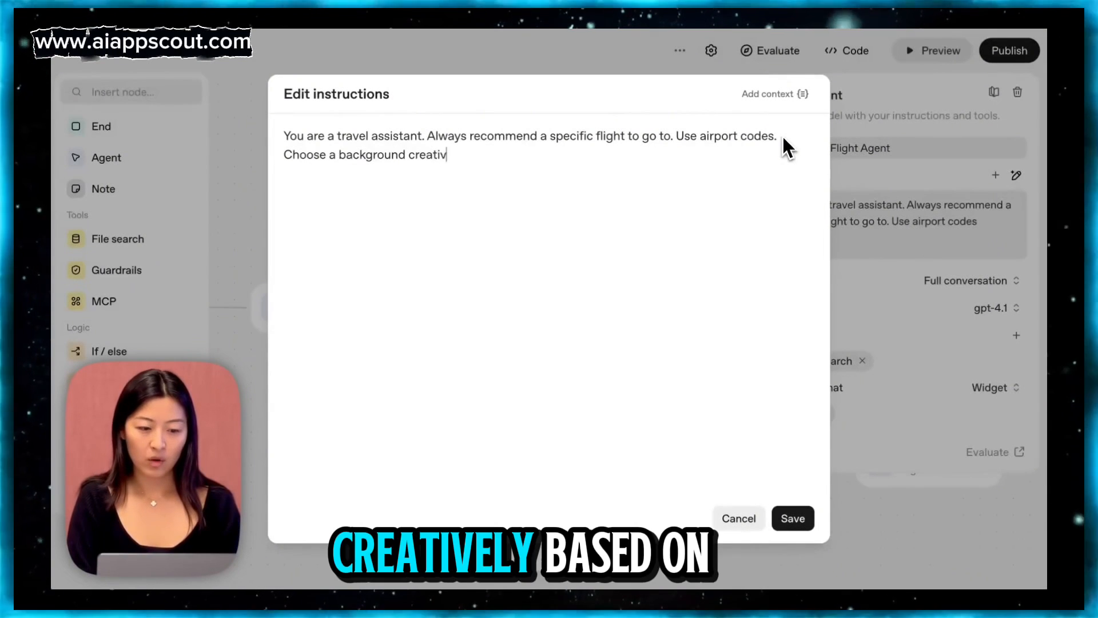
pyautogui.write('ely based on the destination.')
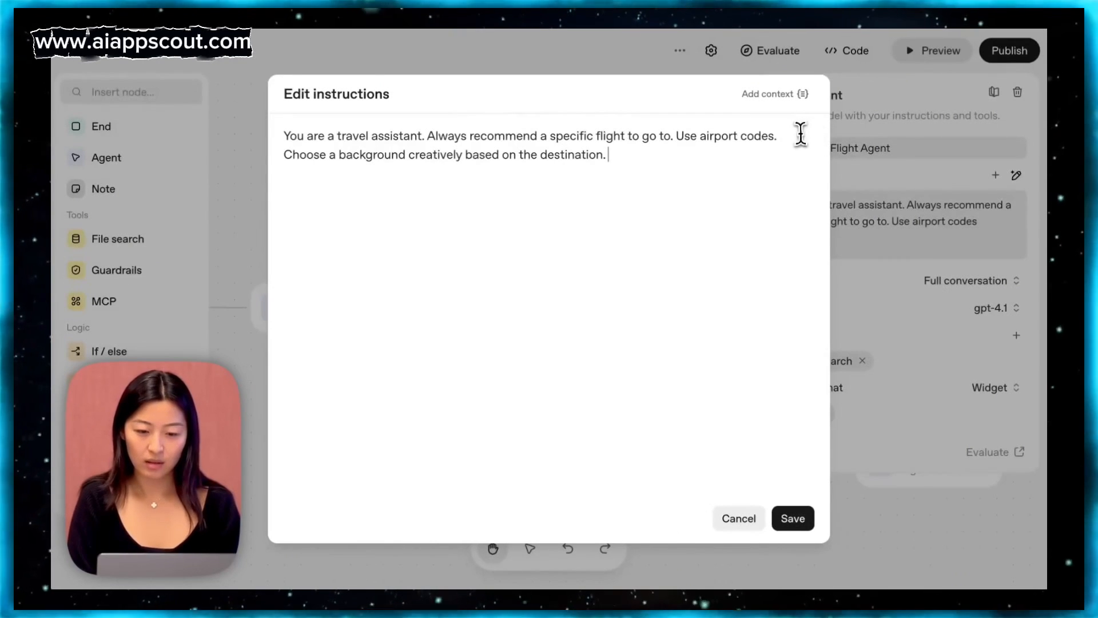
# Step: Insert "Do not include timezones/am/pm." after the airport codes sentence and save the Flight Agent's instructions
pyautogui.click(796, 136)
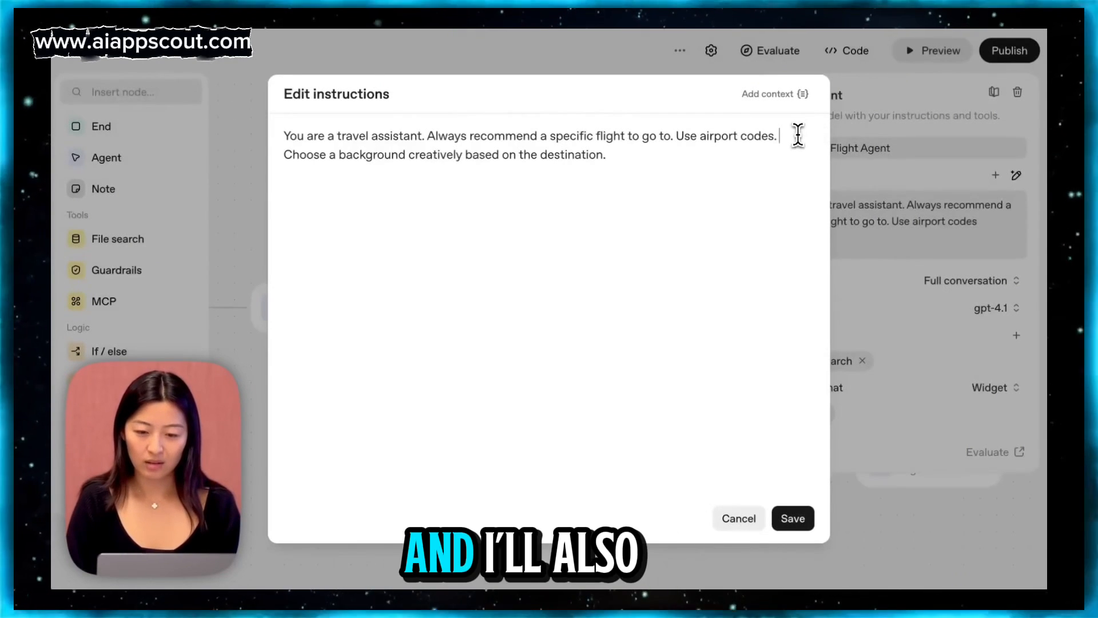
pyautogui.write('Do not include time')
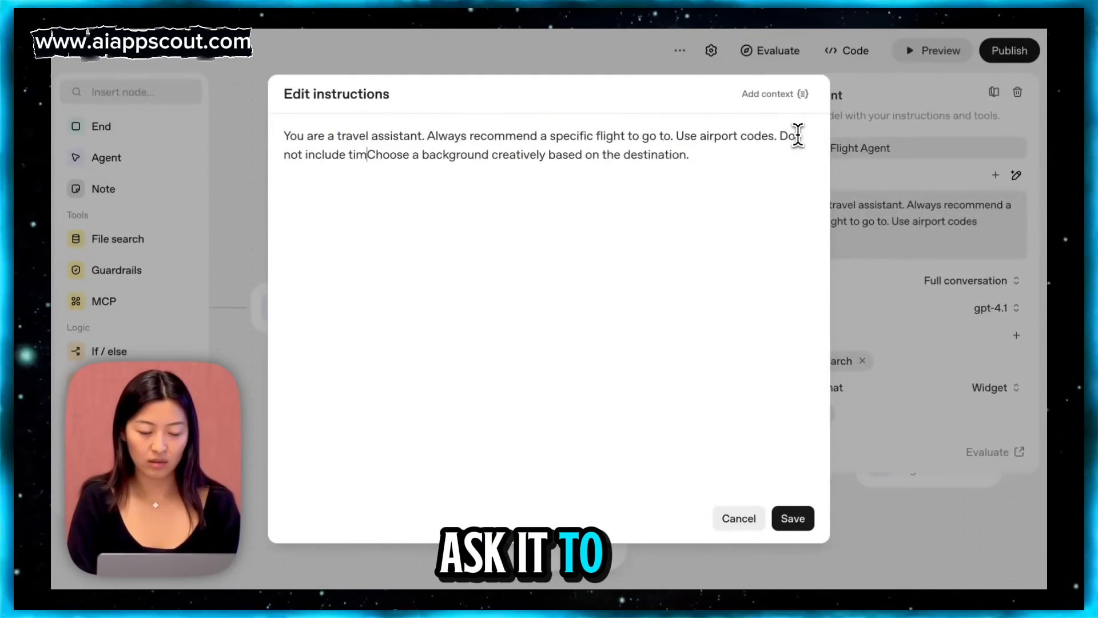
pyautogui.write('zones')
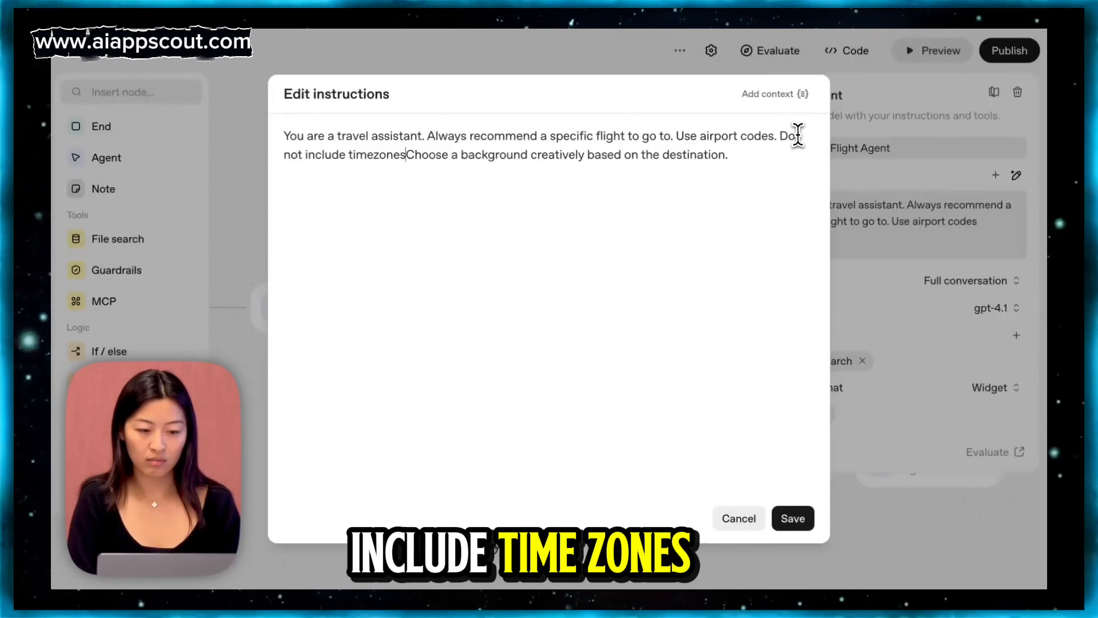
pyautogui.write('/am/pm.')
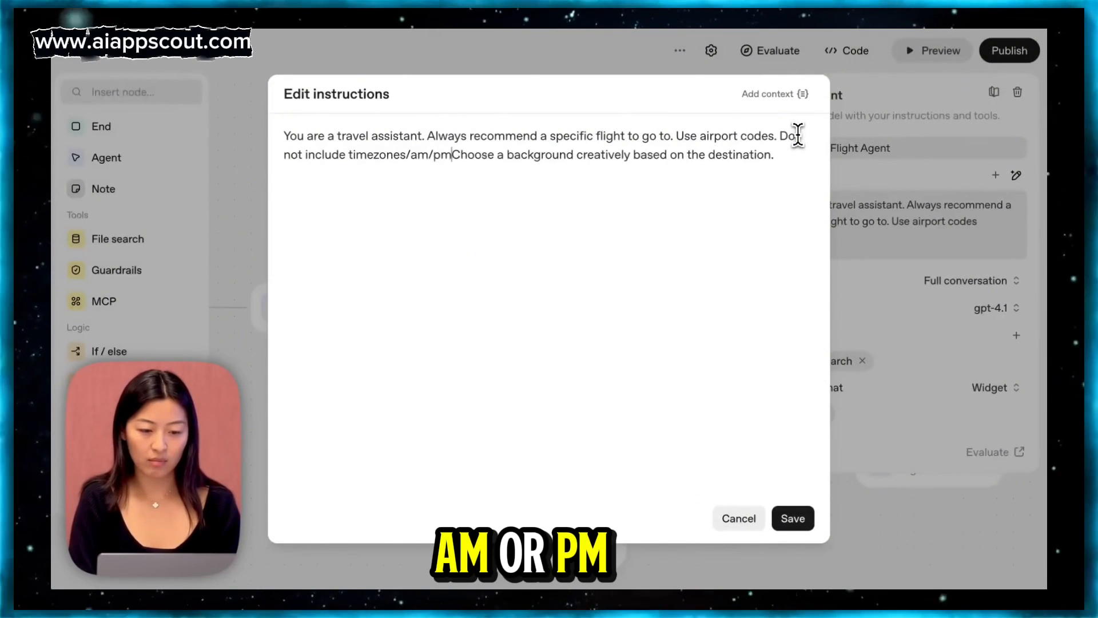
pyautogui.click(793, 518)
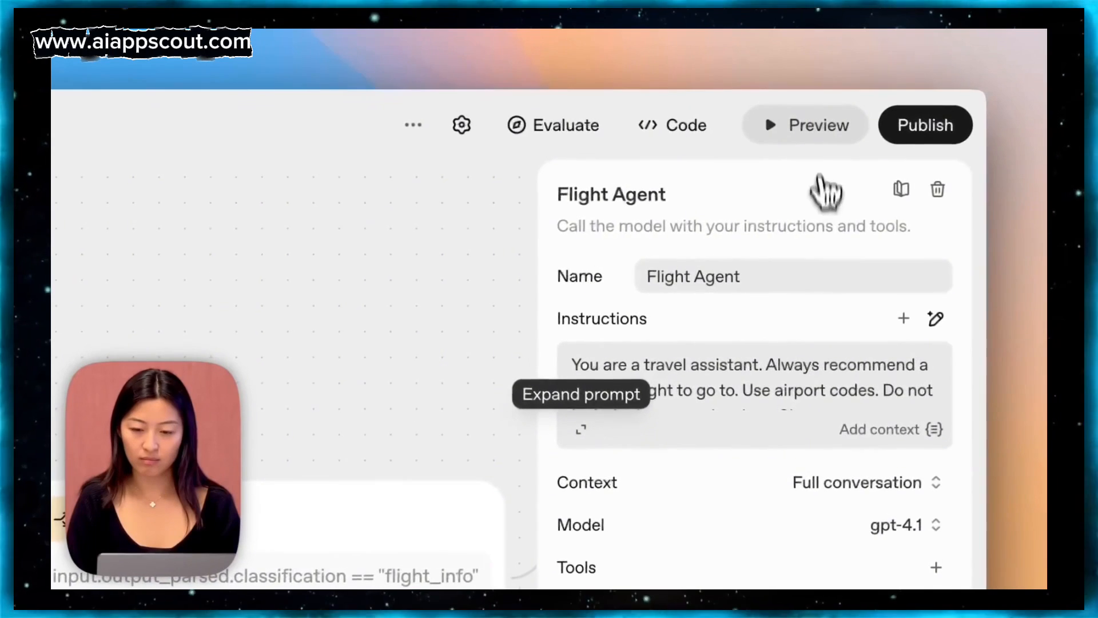
# Step: Test the workflow in preview by requesting a flight from sfo to hnd on October 7
pyautogui.click(818, 140)
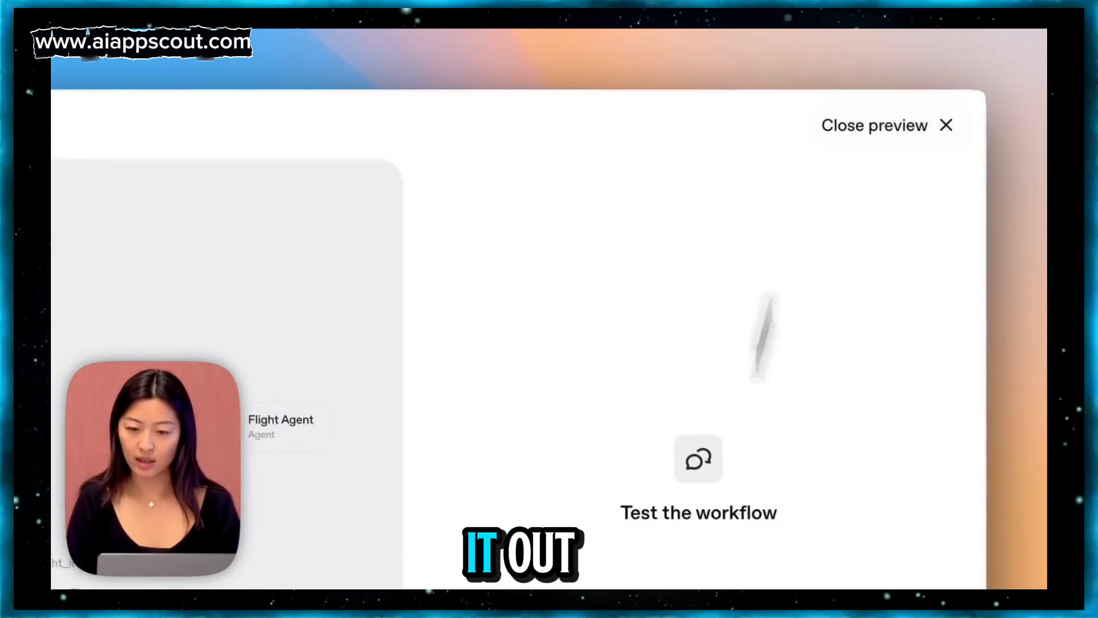
pyautogui.write('sfo')
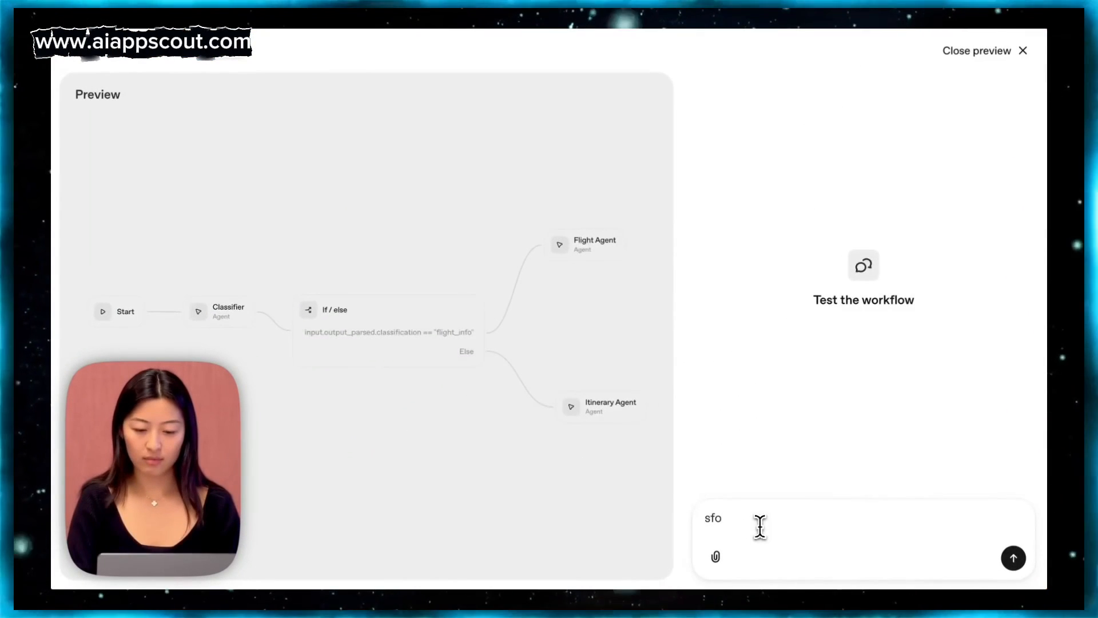
pyautogui.write(' to hnd o')
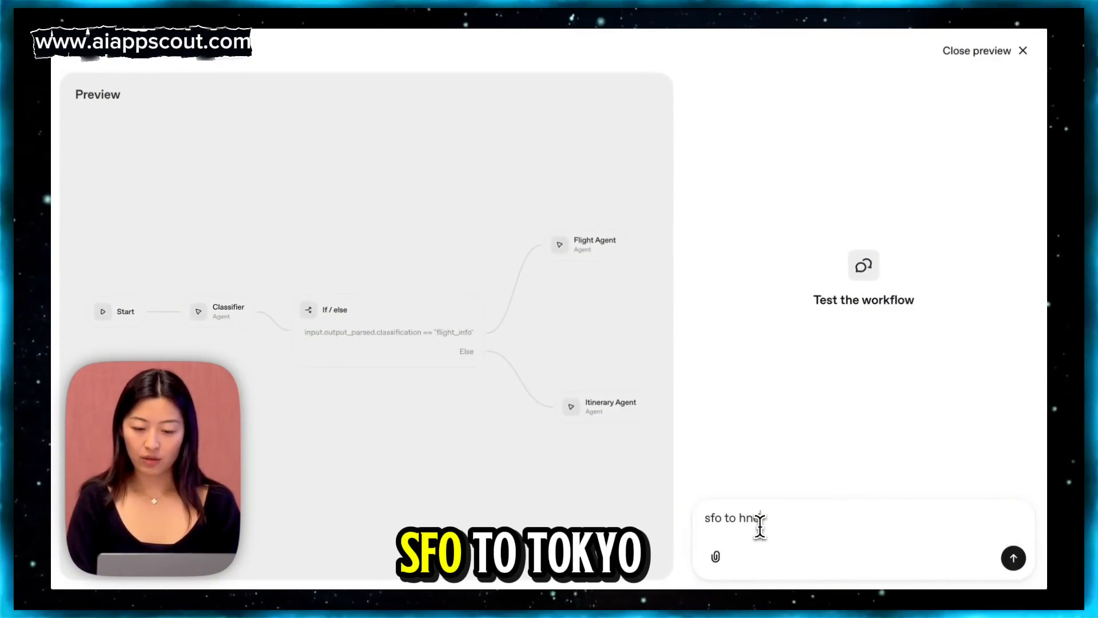
pyautogui.write('ct')
pyautogui.press('Return')
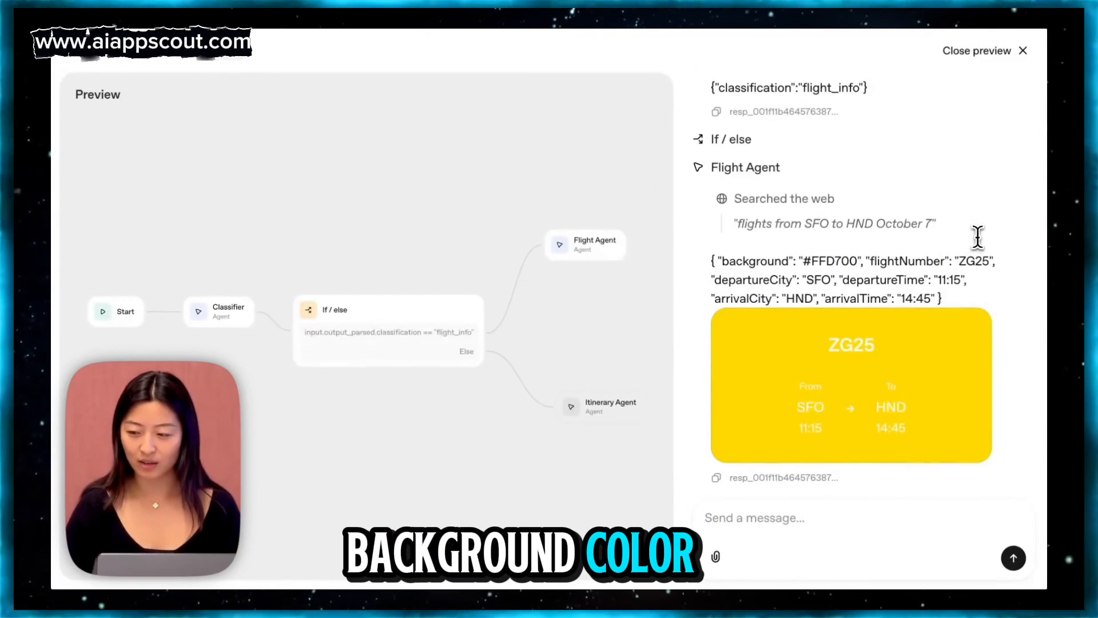
# Step: Leave the preview and publish the workflow under the name "Travel agent"
pyautogui.click(999, 57)
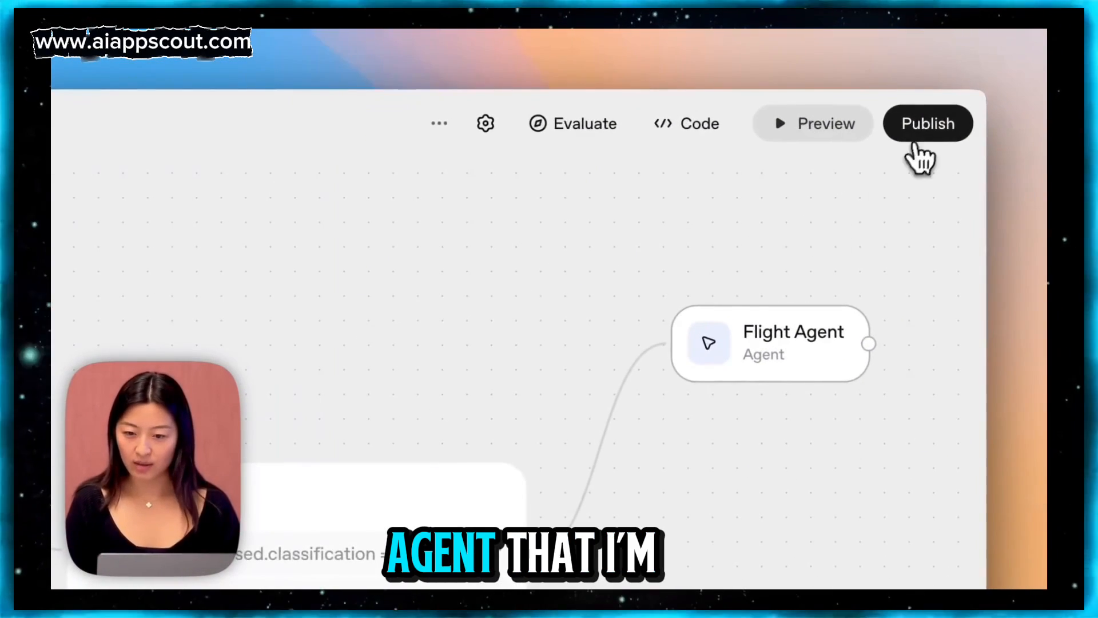
pyautogui.click(915, 148)
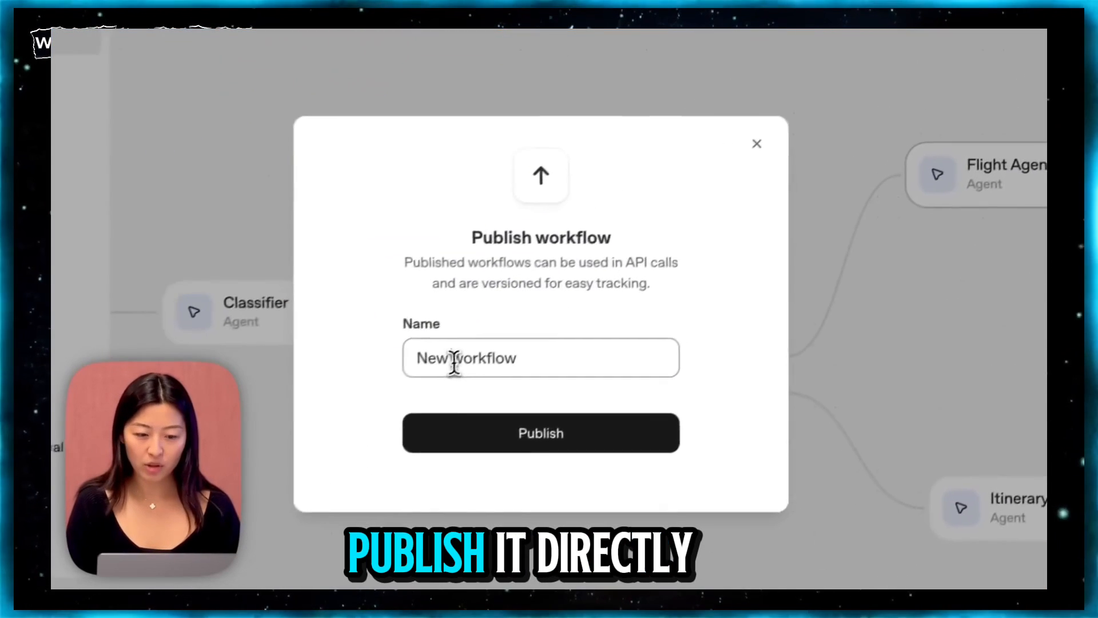
pyautogui.tripleClick(462, 354)
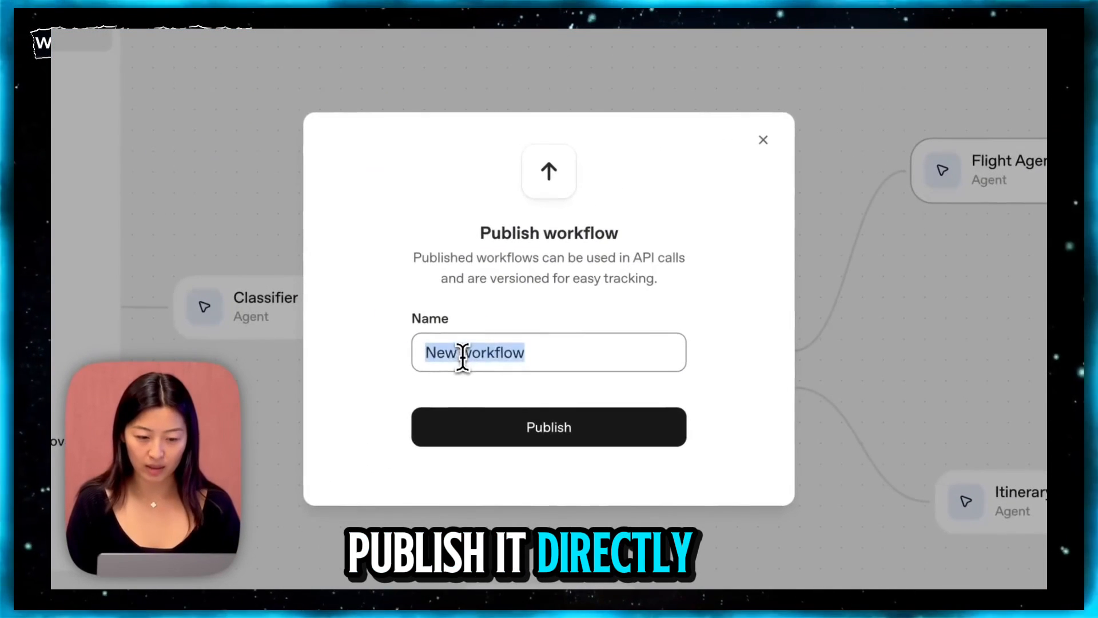
pyautogui.write('Travel agent')
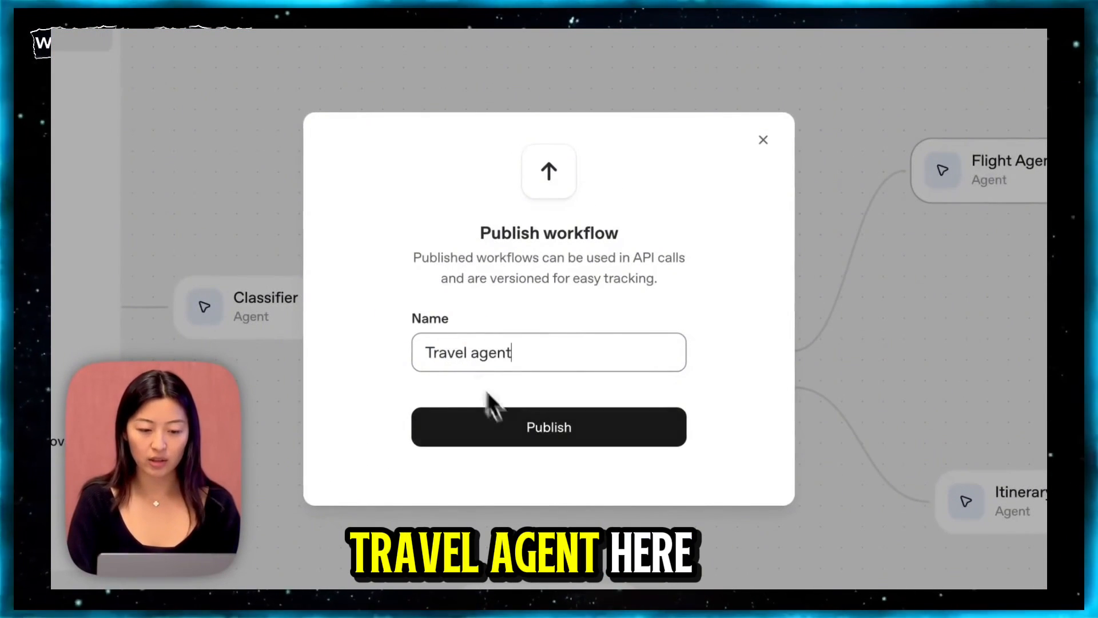
pyautogui.click(521, 437)
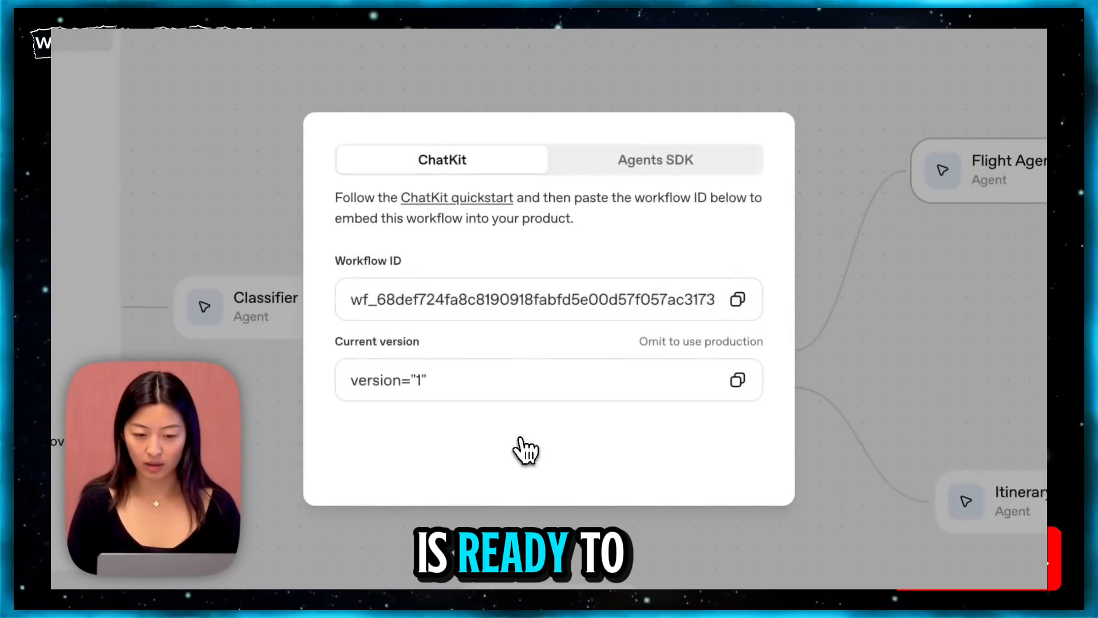
# Step: Review the published workflow's Agents SDK TypeScript code, and return to its ChatKit embedding details
pyautogui.click(690, 171)
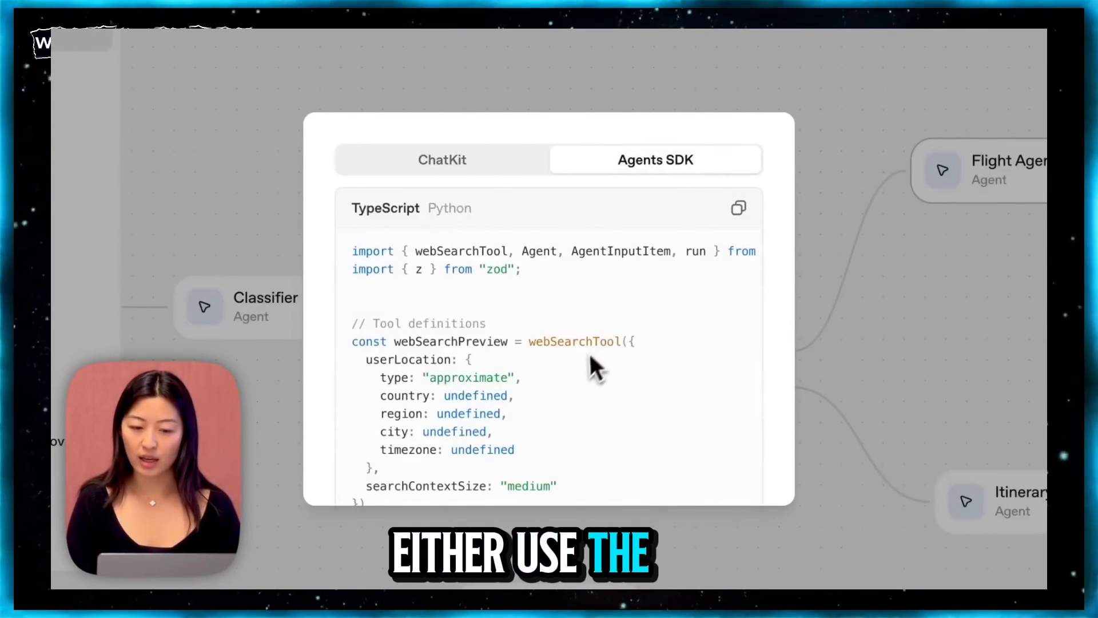
pyautogui.scroll(-5, 582, 366)
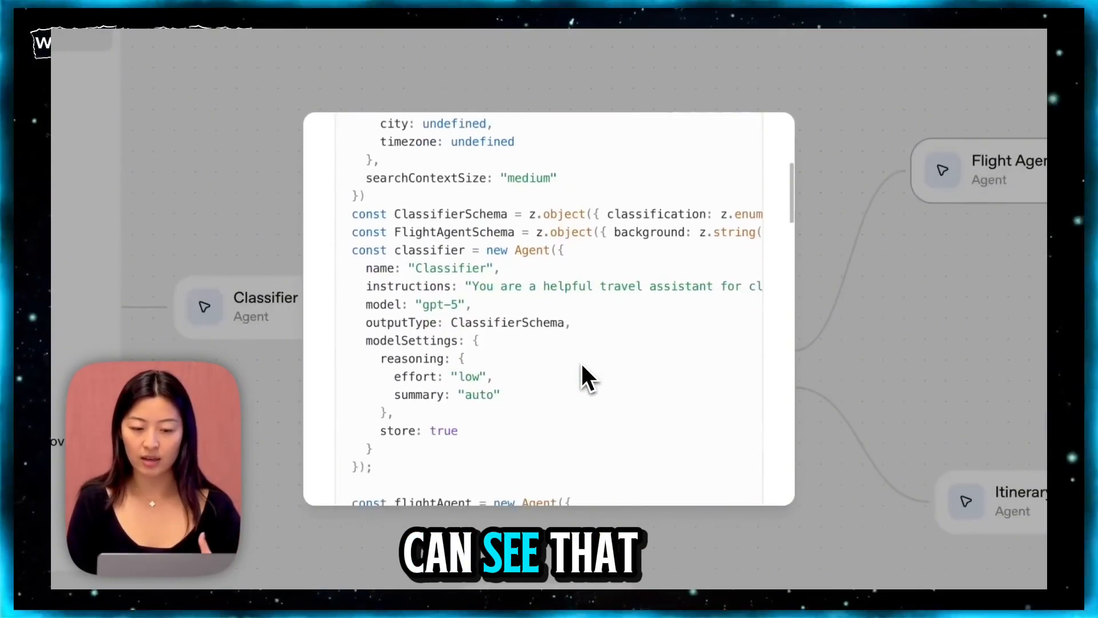
pyautogui.scroll(-15, 581, 362)
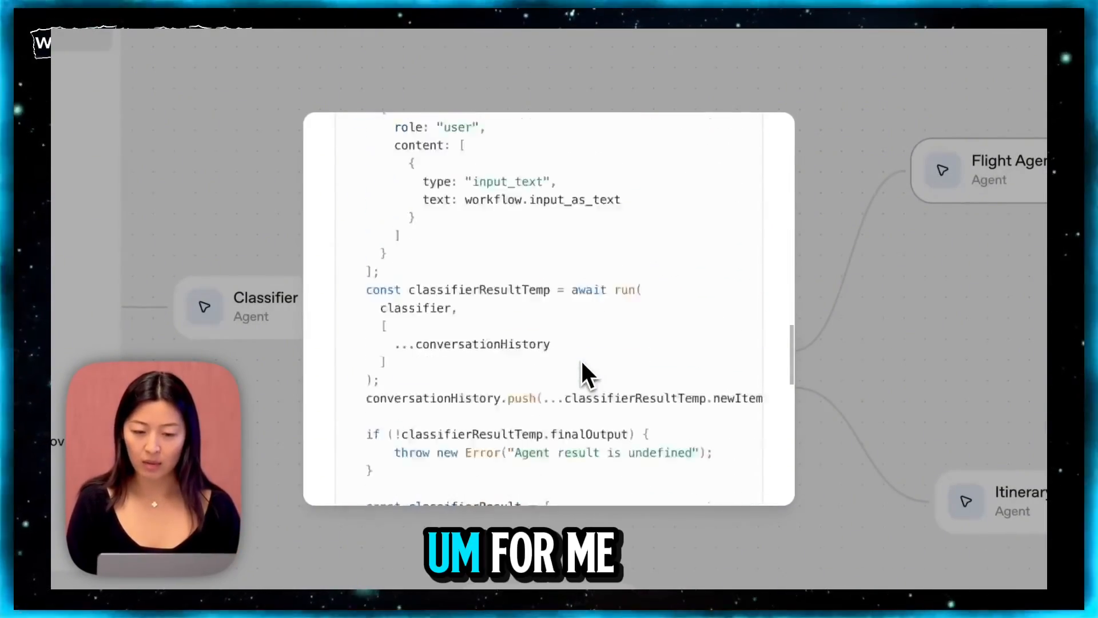
pyautogui.scroll(-5, 581, 359)
pyautogui.scroll(20, 581, 357)
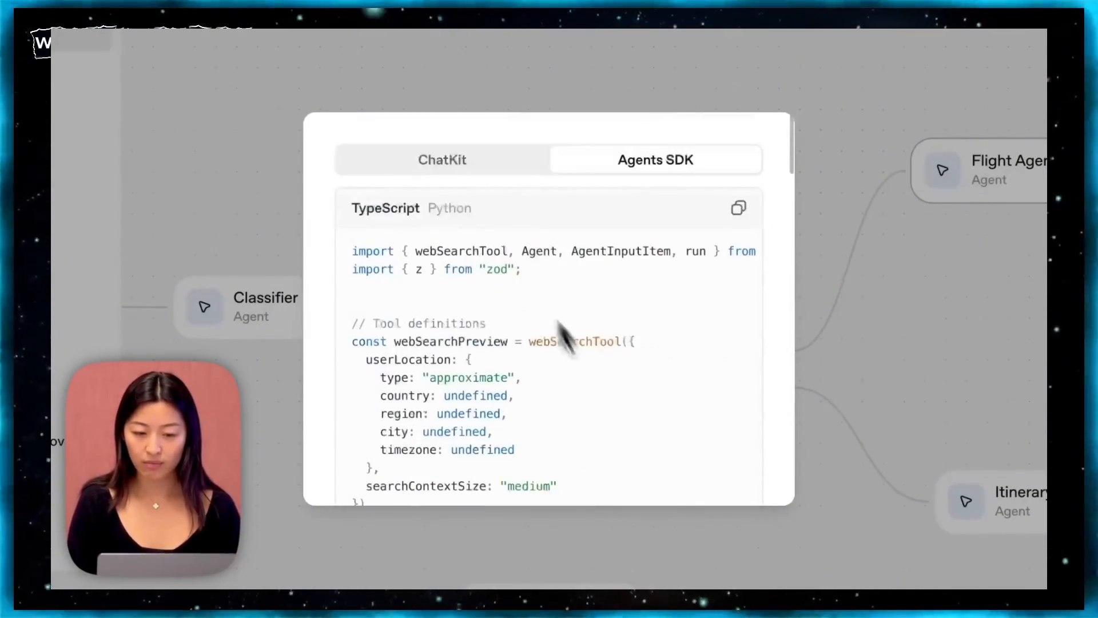
pyautogui.click(466, 164)
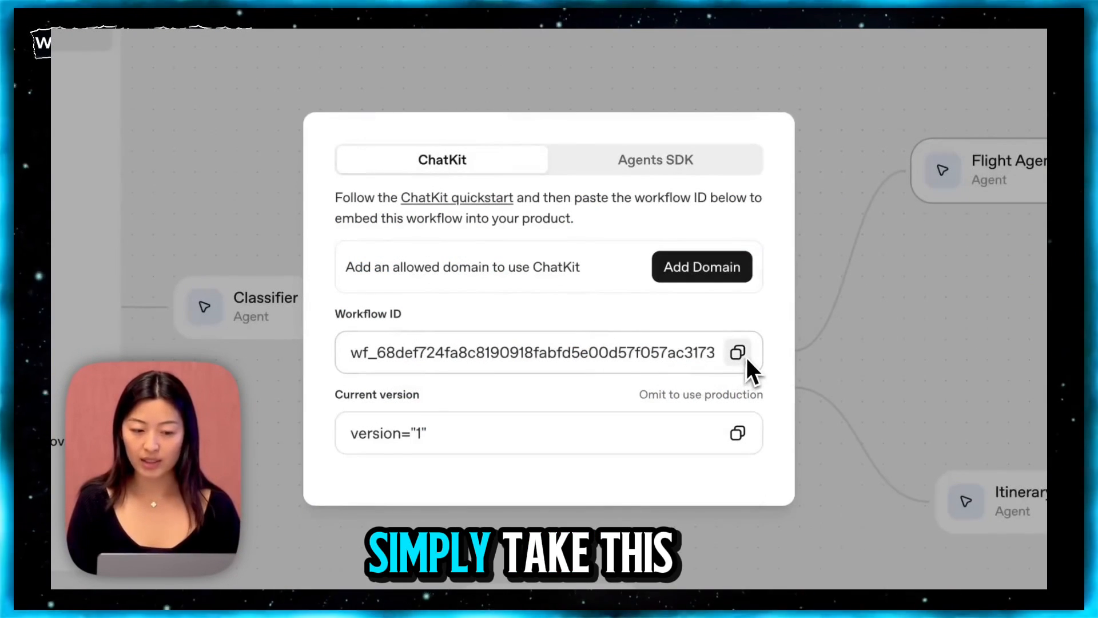